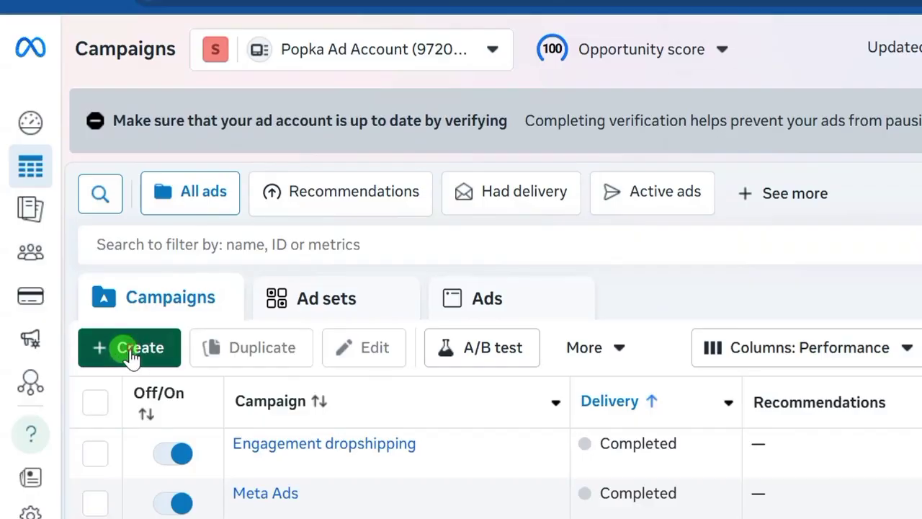
Create a new campaign draft with the Sales objective
{"action": "left_click", "coordinate": [130, 358]}
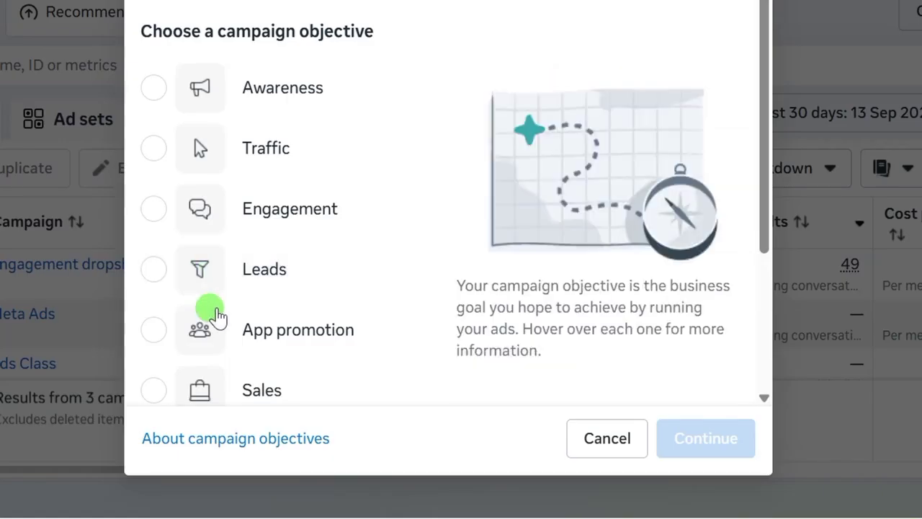
{"action": "scroll", "coordinate": [227, 333], "scroll_direction": "down", "scroll_amount": 2}
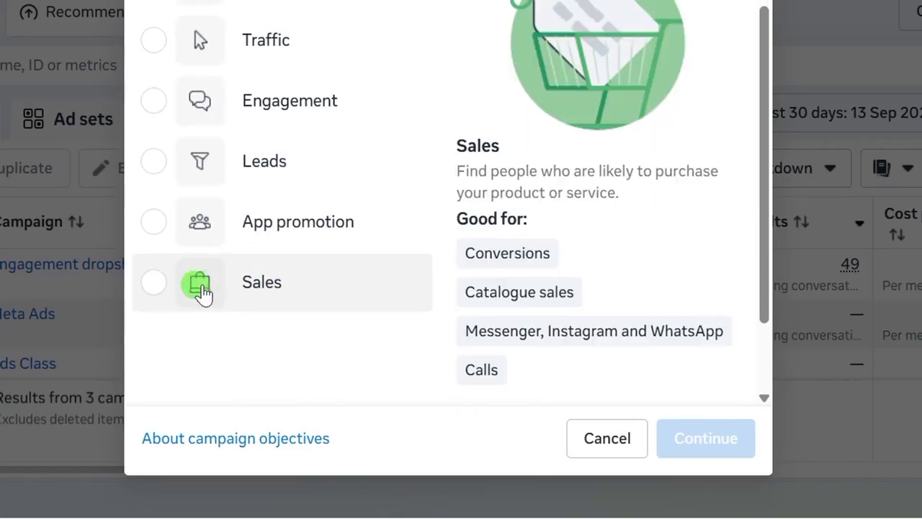
{"action": "left_click", "coordinate": [155, 289]}
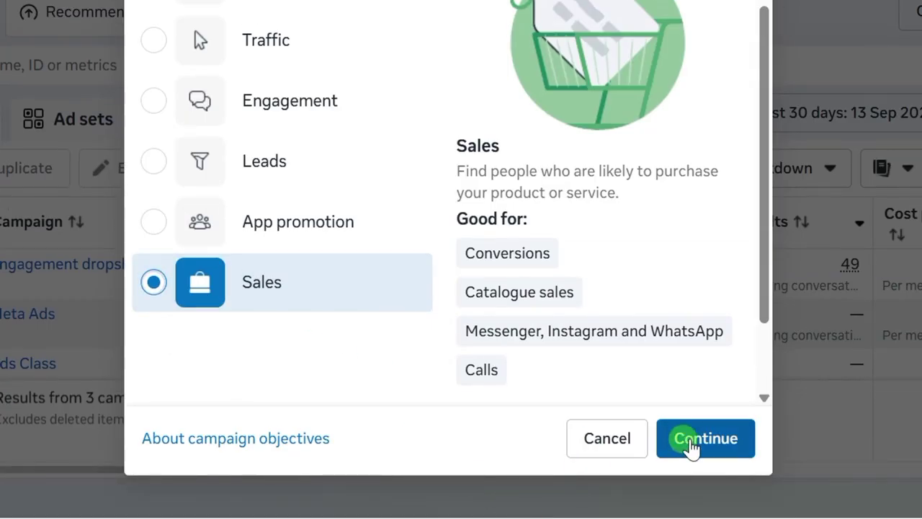
{"action": "left_click", "coordinate": [688, 443]}
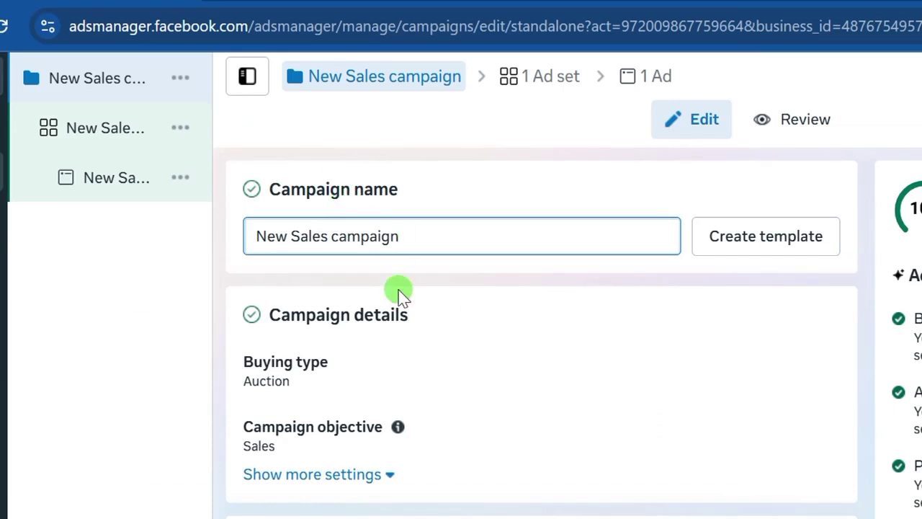
Rename the campaign to 'Sales Ad'
{"action": "left_click_drag", "start_coordinate": [409, 235], "coordinate": [251, 237]}
{"action": "type", "text": "Al"}
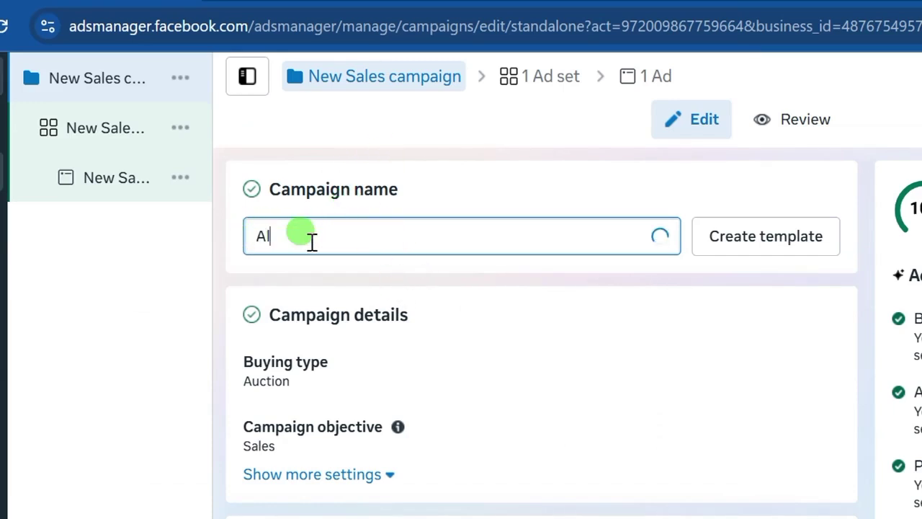
{"action": "type", "text": " Ad"}
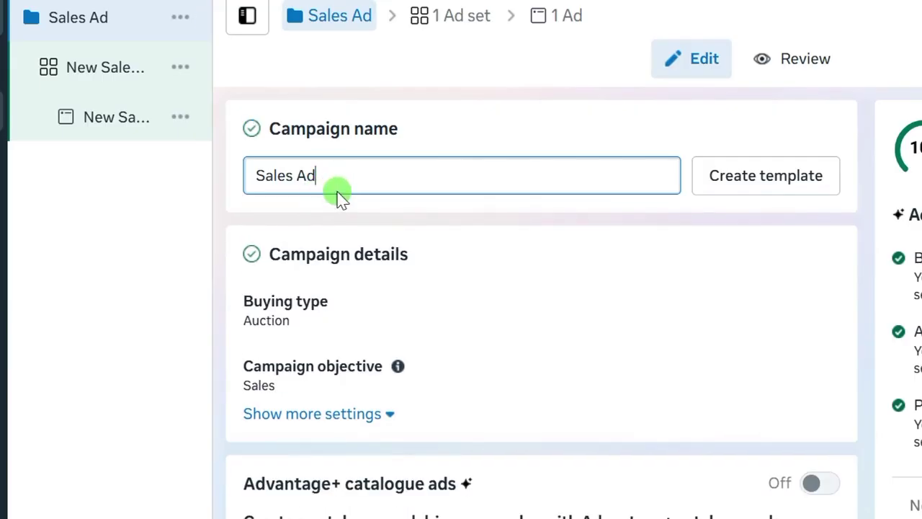
{"action": "scroll", "coordinate": [377, 288], "scroll_direction": "down", "scroll_amount": 2}
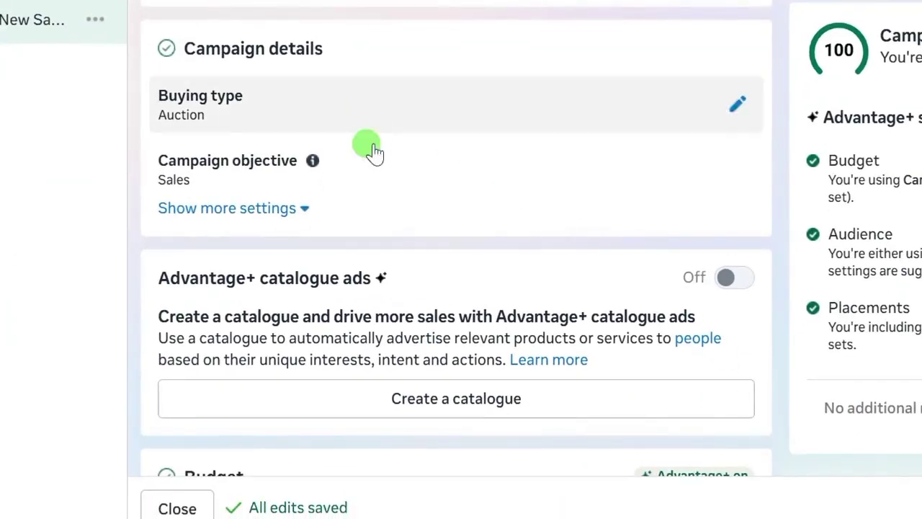
{"action": "scroll", "coordinate": [324, 260], "scroll_direction": "down", "scroll_amount": 5}
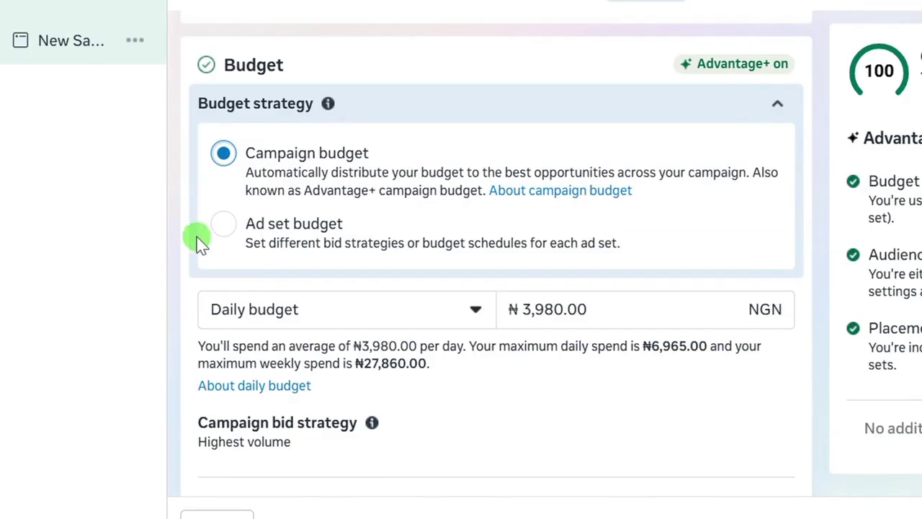
Set the budget strategy to Ad set budget and go on to the ad set
{"action": "left_click", "coordinate": [218, 232]}
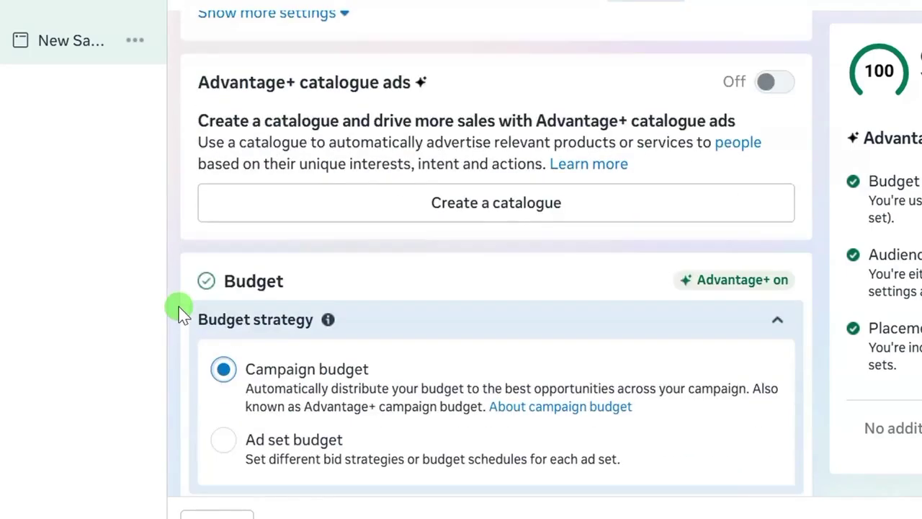
{"action": "scroll", "coordinate": [186, 306], "scroll_direction": "down", "scroll_amount": 2}
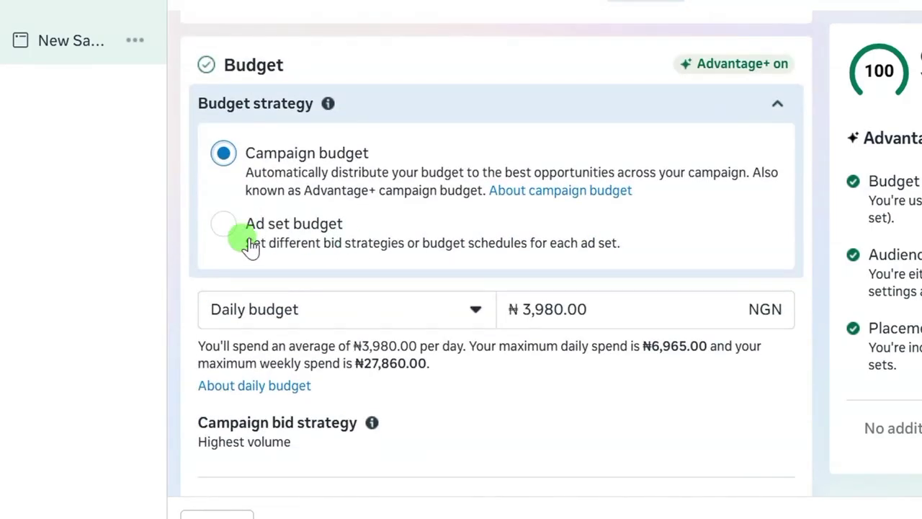
{"action": "left_click", "coordinate": [225, 228]}
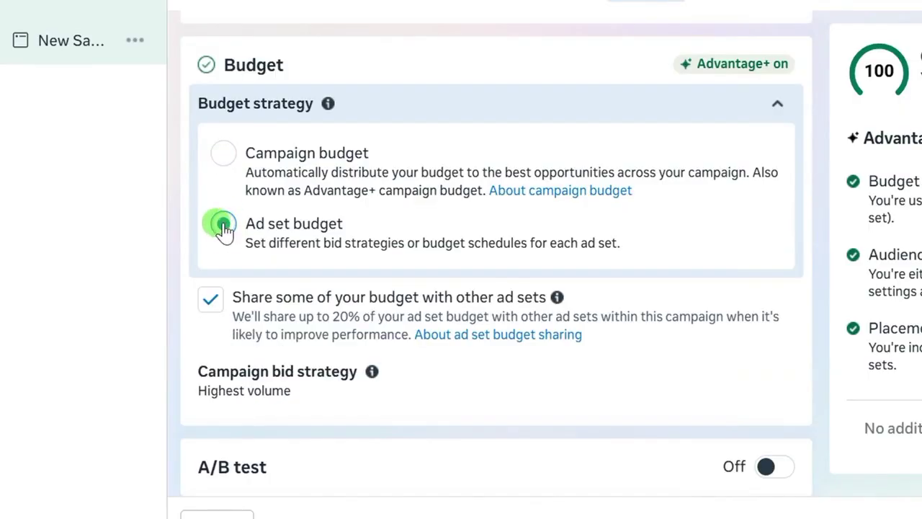
{"action": "scroll", "coordinate": [220, 245], "scroll_direction": "down", "scroll_amount": 3}
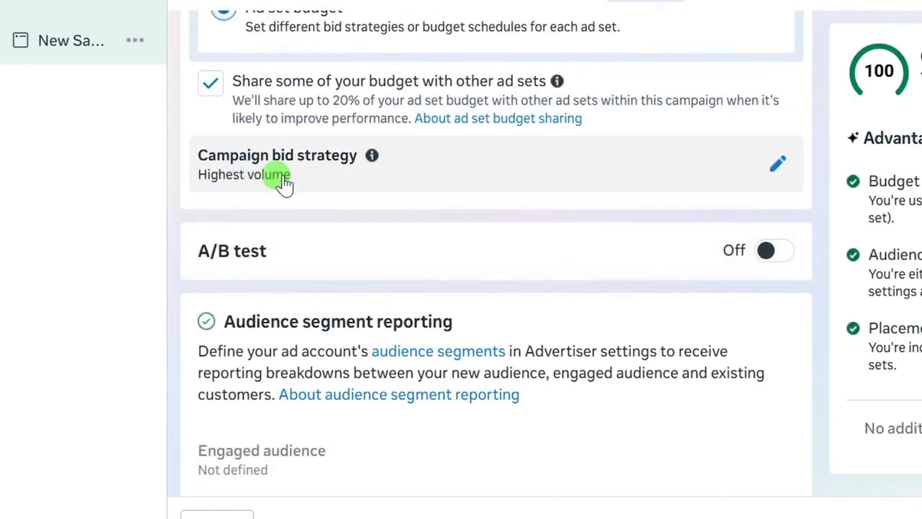
{"action": "scroll", "coordinate": [226, 260], "scroll_direction": "down", "scroll_amount": 2}
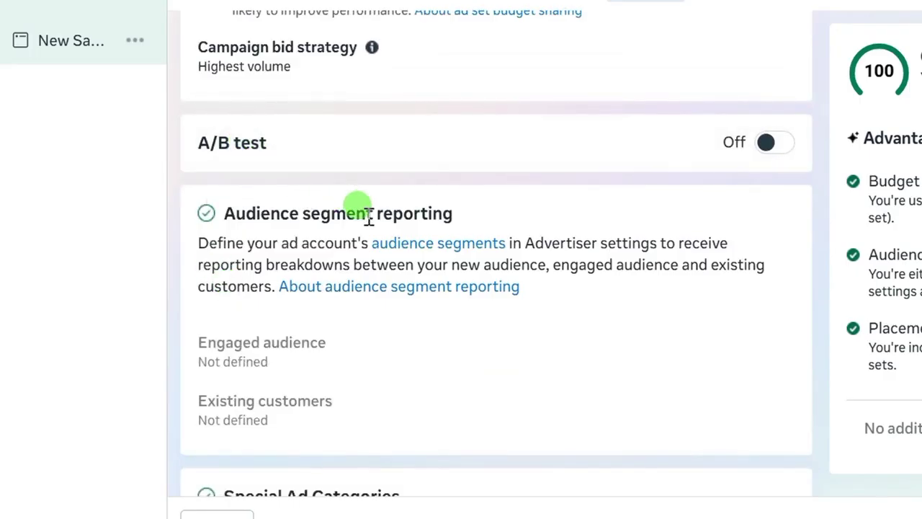
{"action": "scroll", "coordinate": [412, 400], "scroll_direction": "down", "scroll_amount": 4}
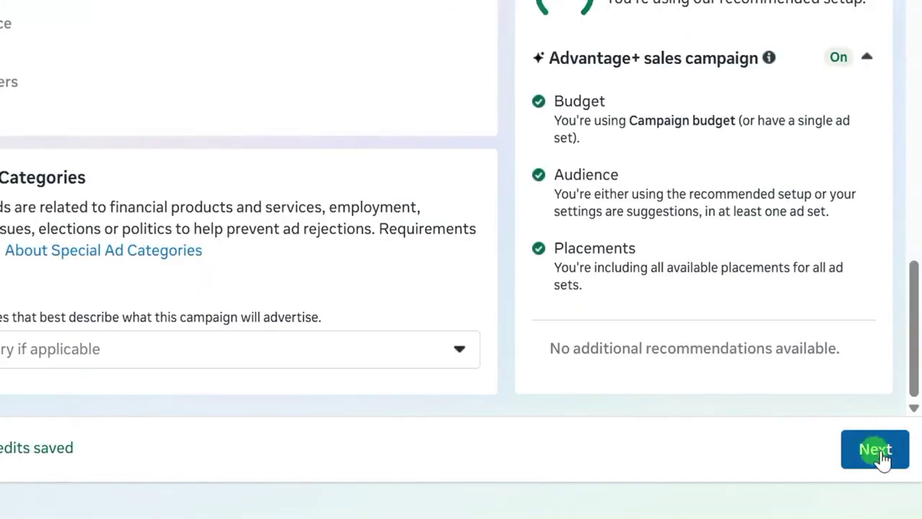
{"action": "left_click", "coordinate": [875, 450]}
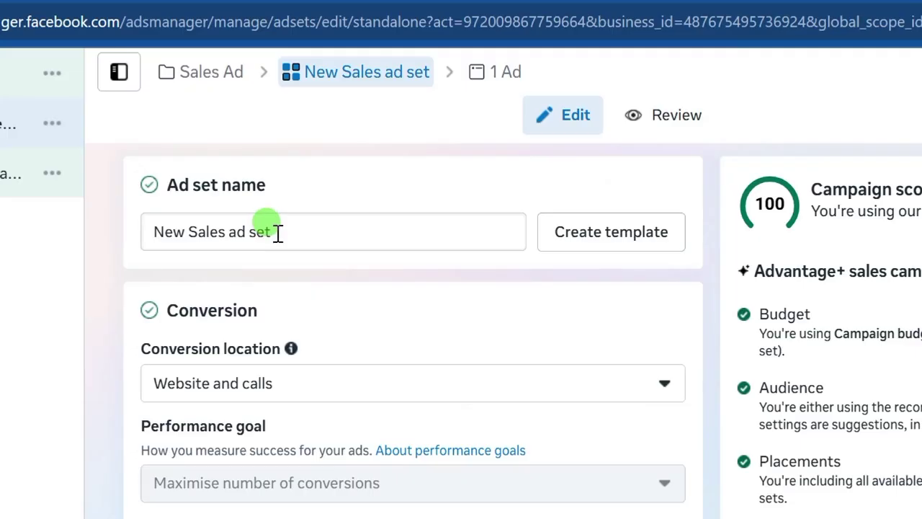
Rename the ad set from 'New Sales ad set' to 'Sales ad'
{"action": "double_click", "coordinate": [252, 231]}
{"action": "key", "text": "BackSpace"}
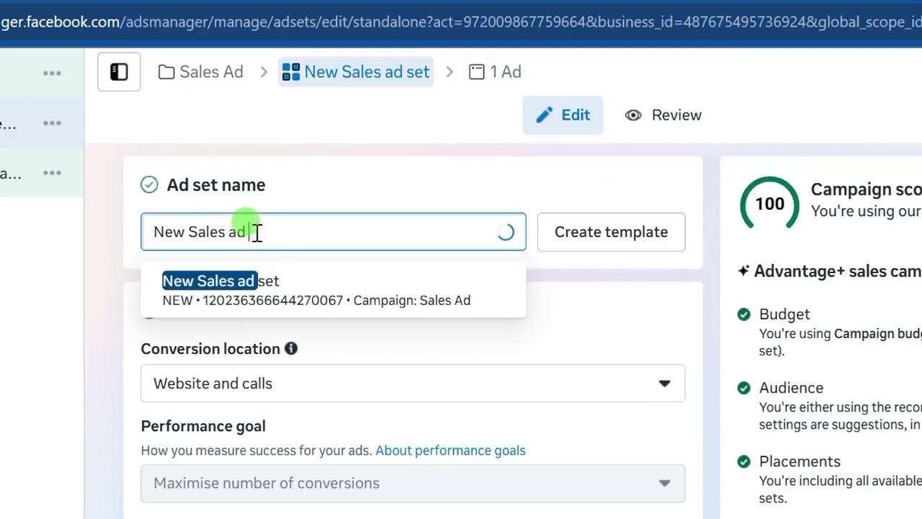
{"action": "left_click_drag", "start_coordinate": [185, 229], "coordinate": [148, 228]}
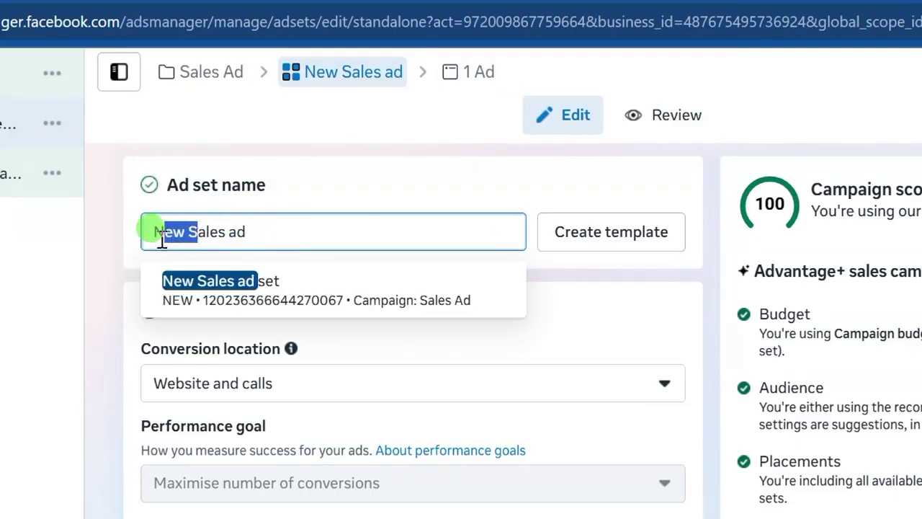
{"action": "key", "text": "BackSpace"}
{"action": "scroll", "coordinate": [168, 230], "scroll_direction": "down", "scroll_amount": 3}
{"action": "scroll", "coordinate": [278, 294], "scroll_direction": "up", "scroll_amount": 1}
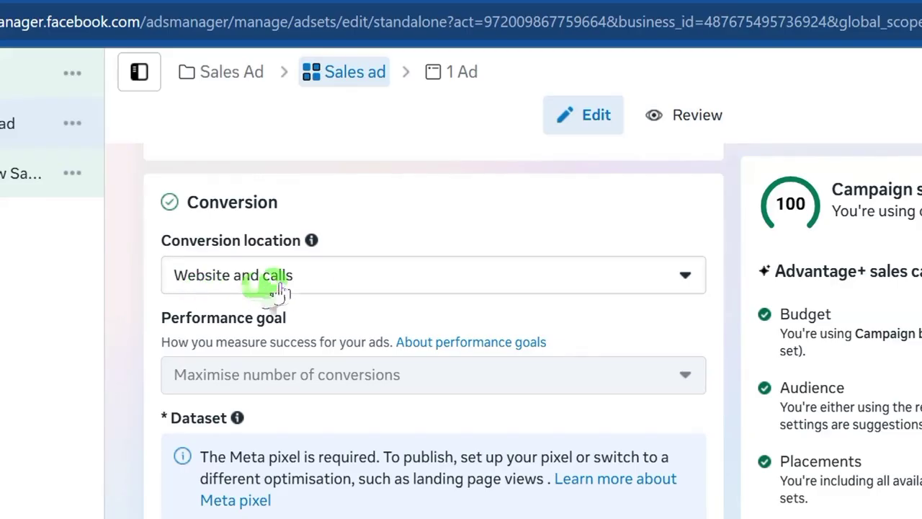
Set the conversion location to Message destinations under Single
{"action": "left_click", "coordinate": [682, 277]}
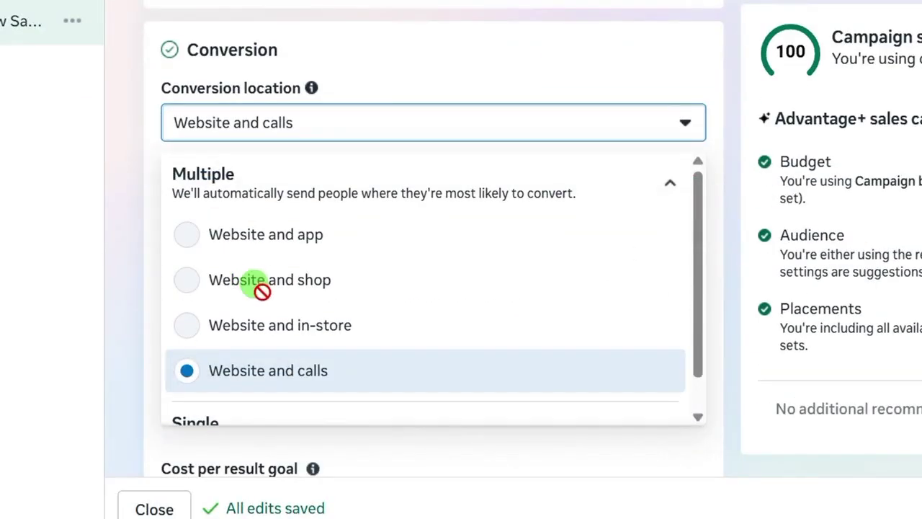
{"action": "scroll", "coordinate": [299, 354], "scroll_direction": "down", "scroll_amount": 1}
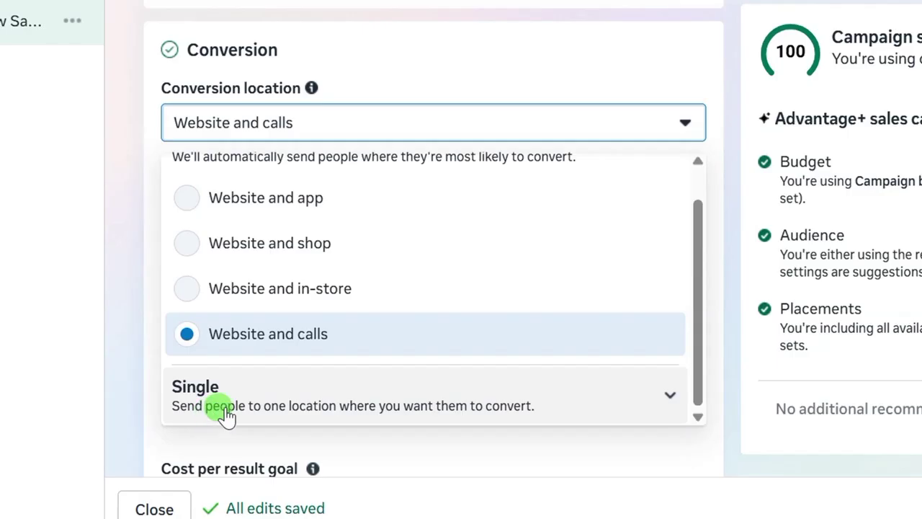
{"action": "left_click", "coordinate": [198, 418]}
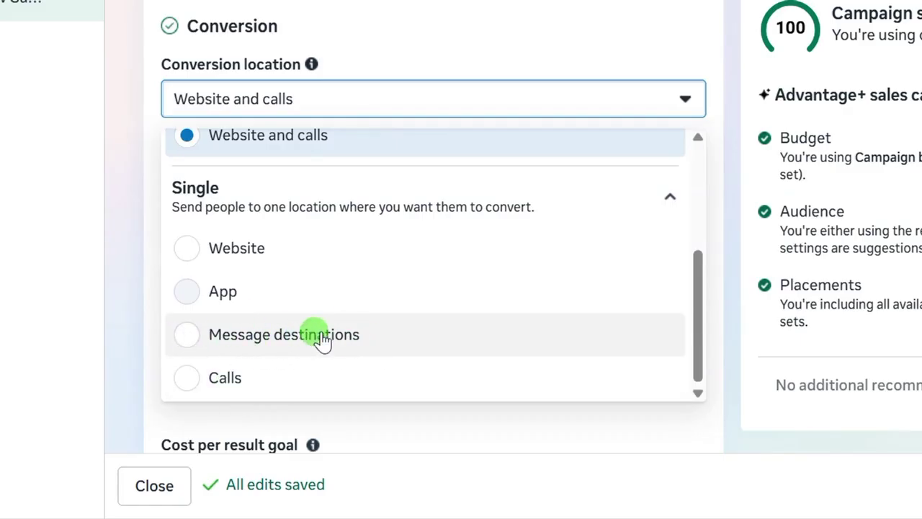
{"action": "left_click", "coordinate": [187, 339]}
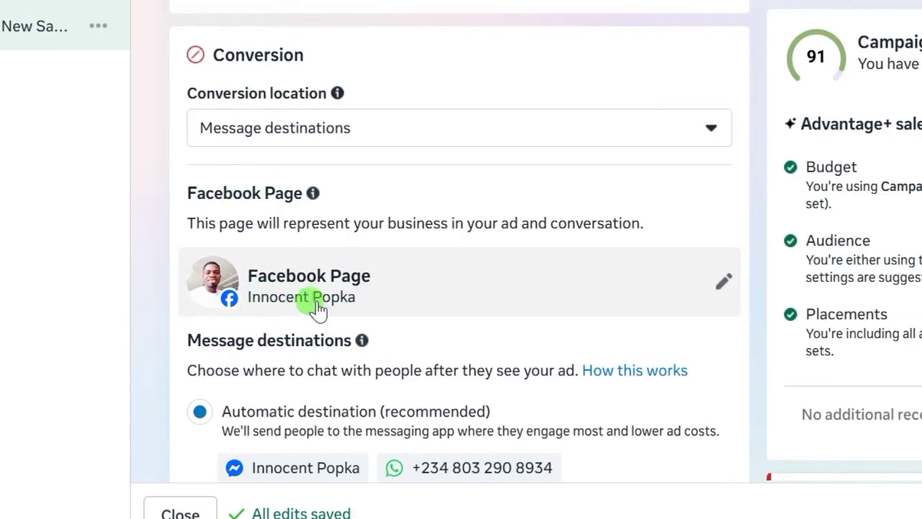
Check the Facebook Page list and keep the current Page selected
{"action": "scroll", "coordinate": [350, 309], "scroll_direction": "down", "scroll_amount": 3}
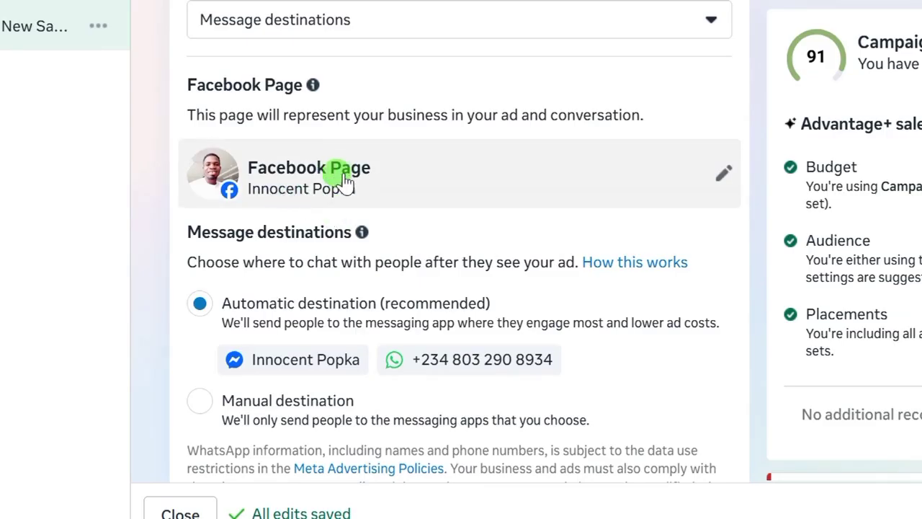
{"action": "left_click", "coordinate": [722, 179]}
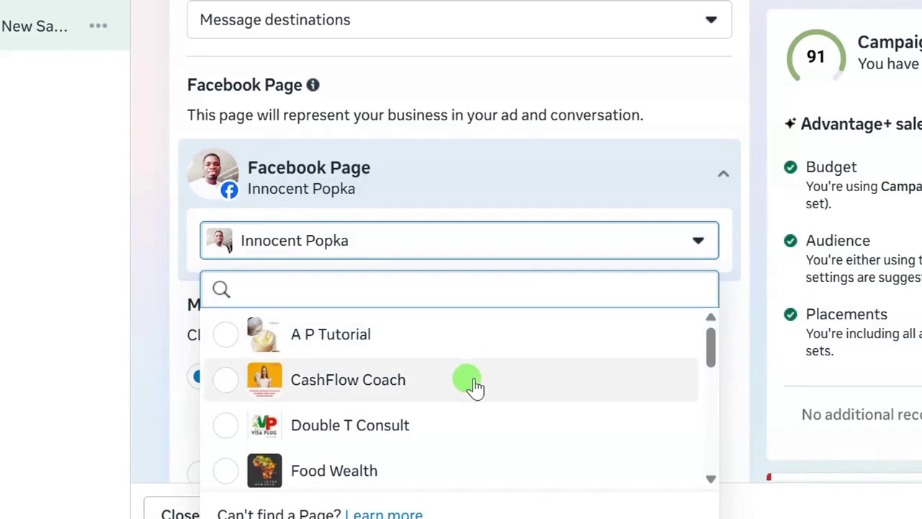
{"action": "scroll", "coordinate": [367, 425], "scroll_direction": "down", "scroll_amount": 1}
{"action": "scroll", "coordinate": [369, 429], "scroll_direction": "down", "scroll_amount": 4}
{"action": "scroll", "coordinate": [360, 422], "scroll_direction": "up", "scroll_amount": 5}
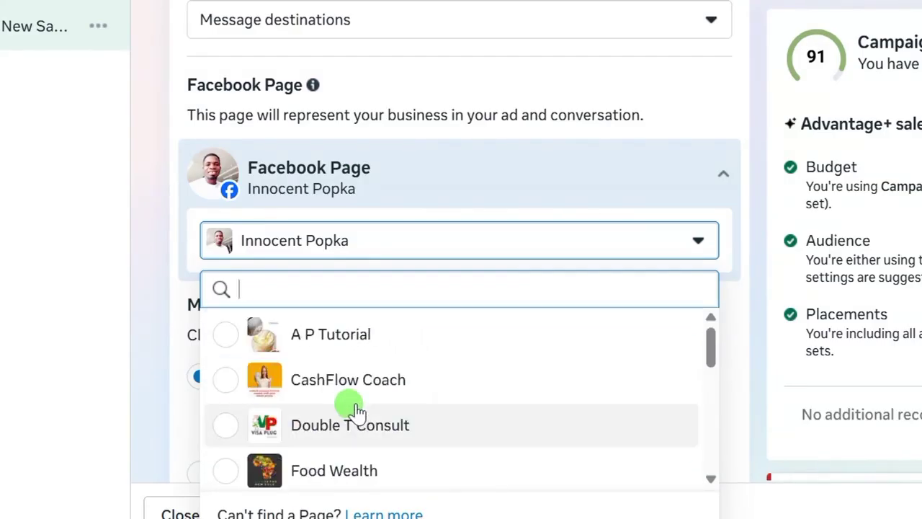
{"action": "scroll", "coordinate": [350, 411], "scroll_direction": "down", "scroll_amount": 4}
{"action": "scroll", "coordinate": [356, 409], "scroll_direction": "down", "scroll_amount": 4}
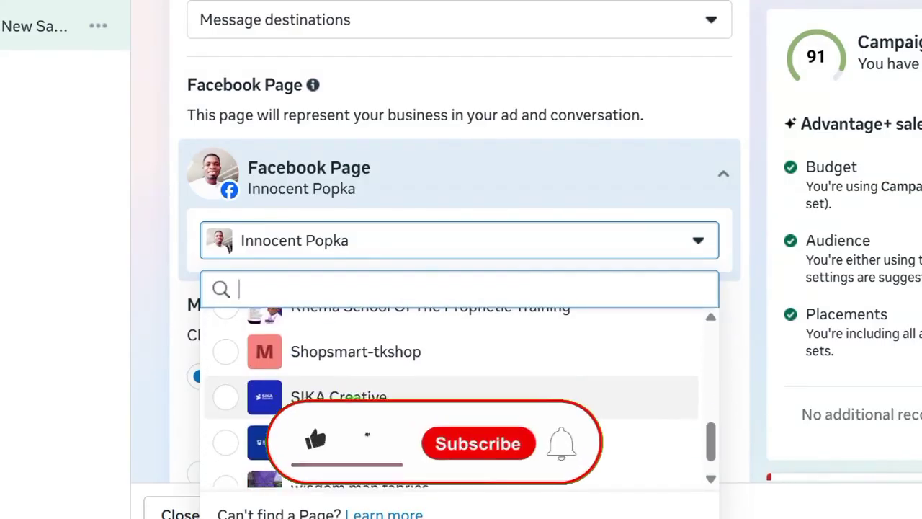
{"action": "scroll", "coordinate": [303, 391], "scroll_direction": "up", "scroll_amount": 15}
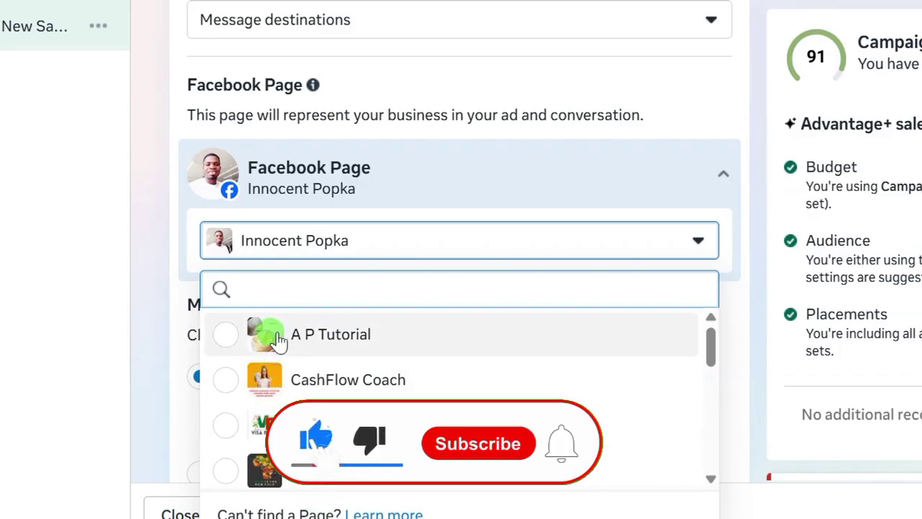
{"action": "left_click", "coordinate": [165, 324]}
Choose Manual destination and uncheck Messenger, leaving only WhatsApp
{"action": "scroll", "coordinate": [288, 281], "scroll_direction": "down", "scroll_amount": 2}
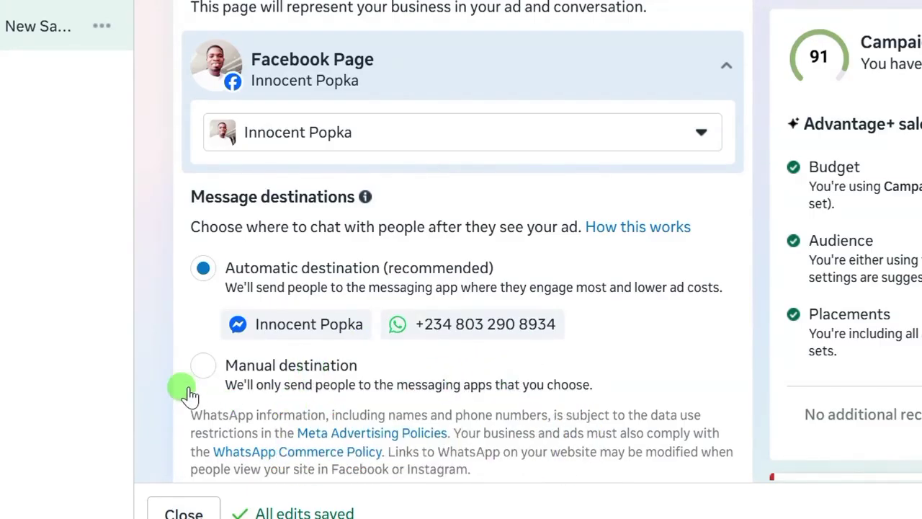
{"action": "scroll", "coordinate": [187, 387], "scroll_direction": "down", "scroll_amount": 2}
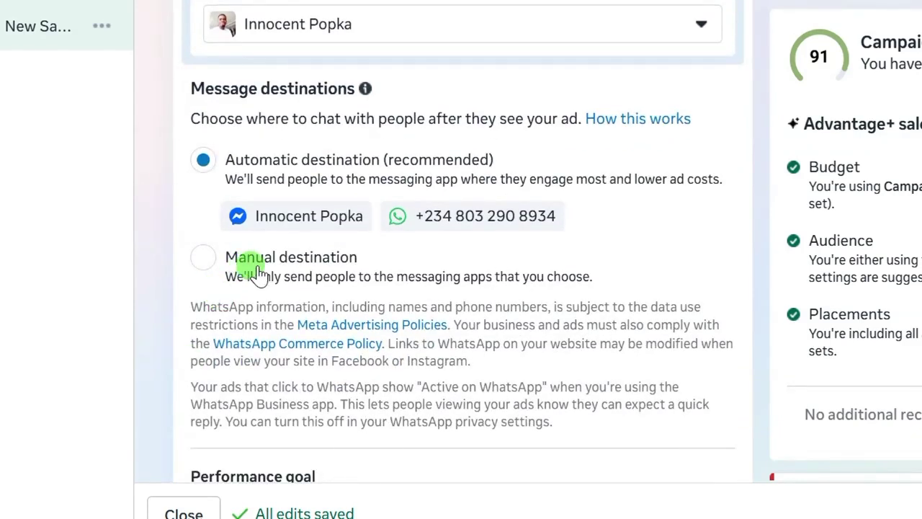
{"action": "left_click", "coordinate": [204, 259]}
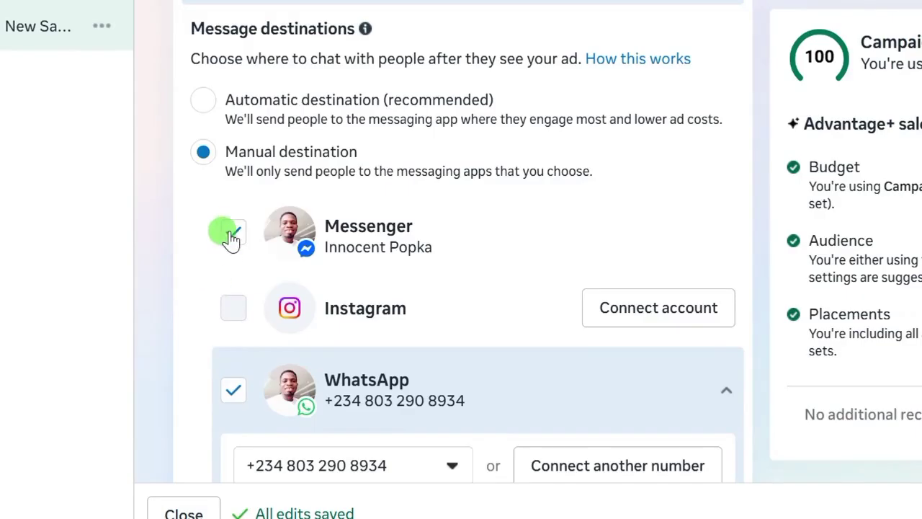
{"action": "left_click", "coordinate": [234, 238]}
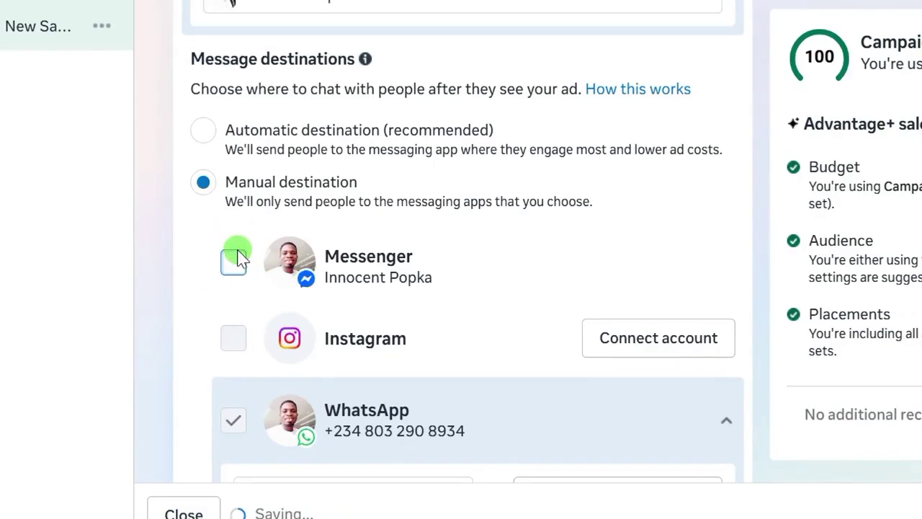
{"action": "left_click", "coordinate": [240, 268]}
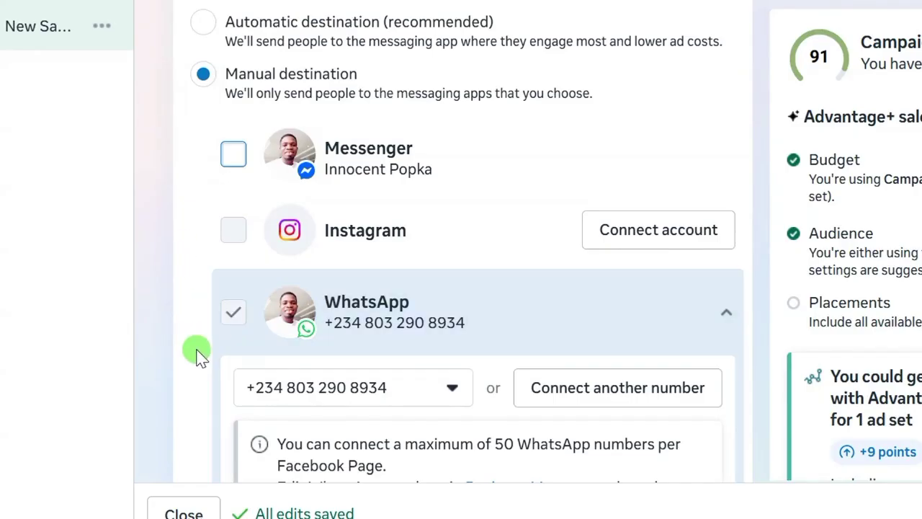
{"action": "scroll", "coordinate": [199, 353], "scroll_direction": "down", "scroll_amount": 3}
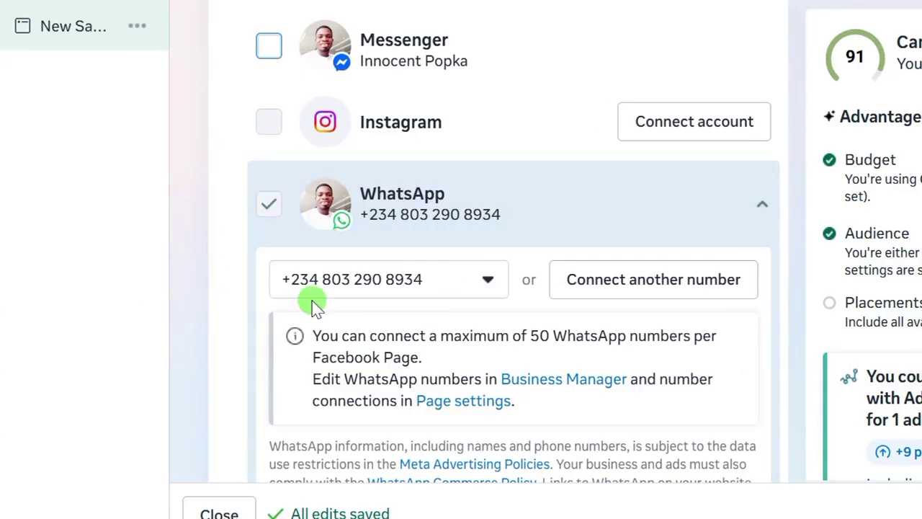
{"action": "scroll", "coordinate": [245, 337], "scroll_direction": "down", "scroll_amount": 3}
{"action": "scroll", "coordinate": [238, 332], "scroll_direction": "up", "scroll_amount": 3}
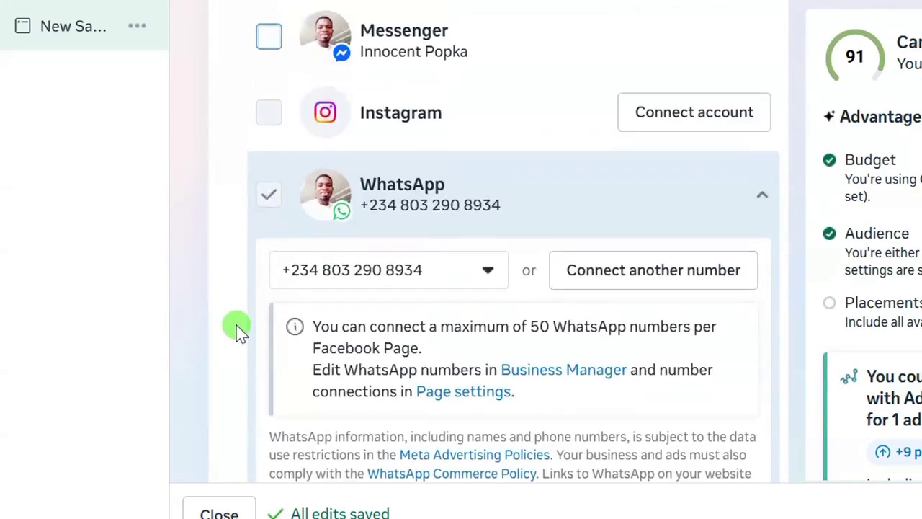
{"action": "scroll", "coordinate": [234, 302], "scroll_direction": "up", "scroll_amount": 3}
{"action": "scroll", "coordinate": [222, 306], "scroll_direction": "down", "scroll_amount": 10}
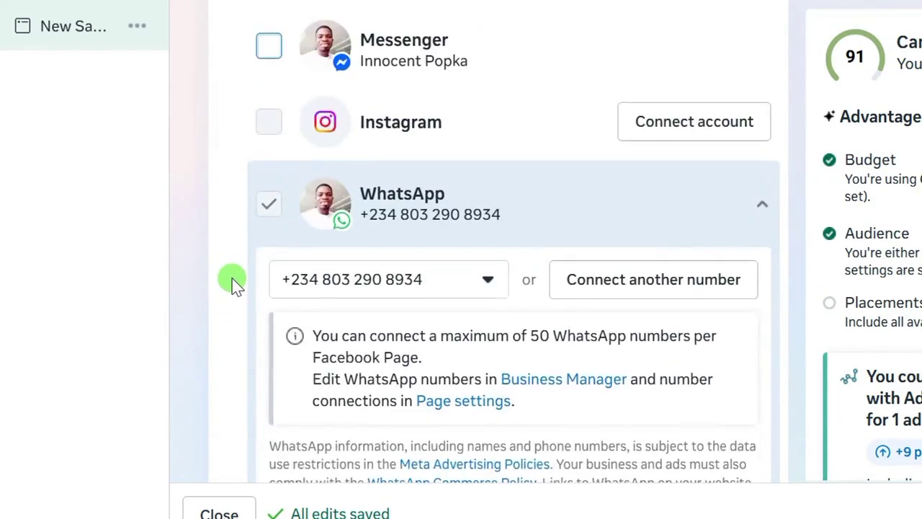
{"action": "scroll", "coordinate": [218, 263], "scroll_direction": "up", "scroll_amount": 5}
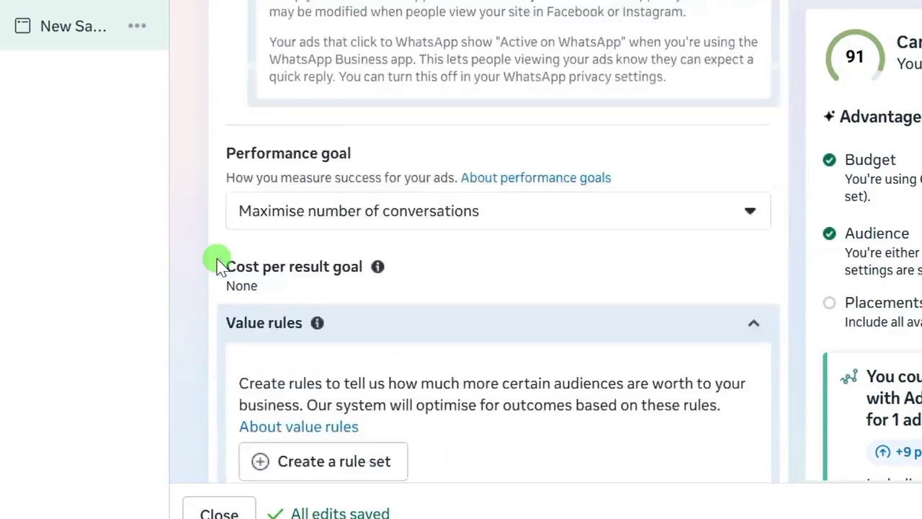
{"action": "scroll", "coordinate": [218, 262], "scroll_direction": "down", "scroll_amount": 4}
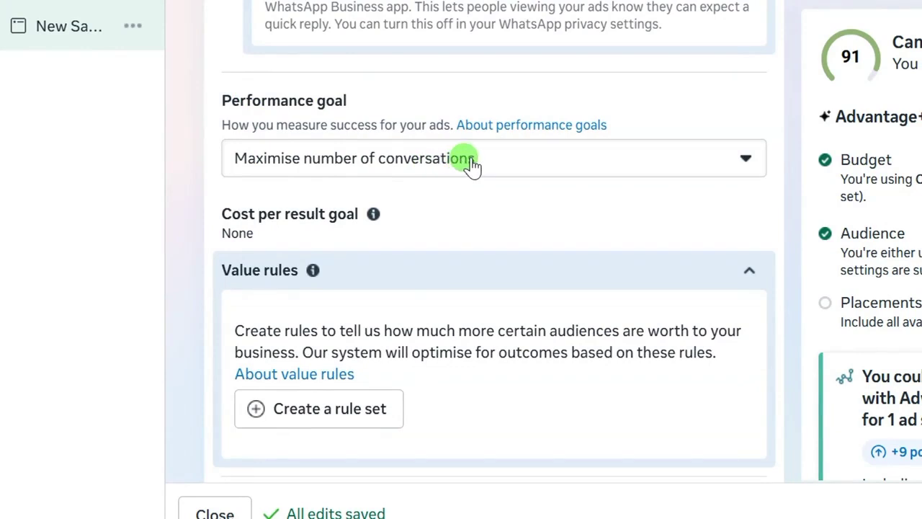
{"action": "left_click", "coordinate": [713, 161]}
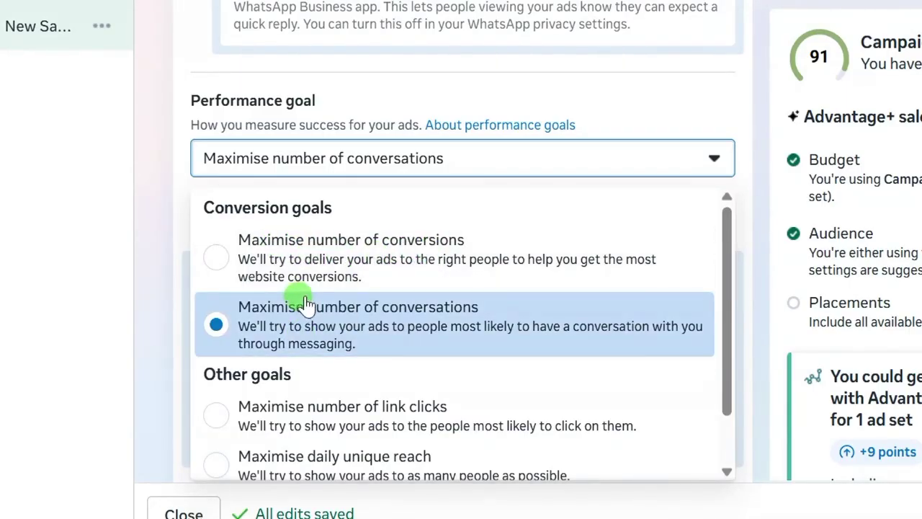
{"action": "left_click", "coordinate": [176, 257]}
{"action": "scroll", "coordinate": [177, 258], "scroll_direction": "down", "scroll_amount": 2}
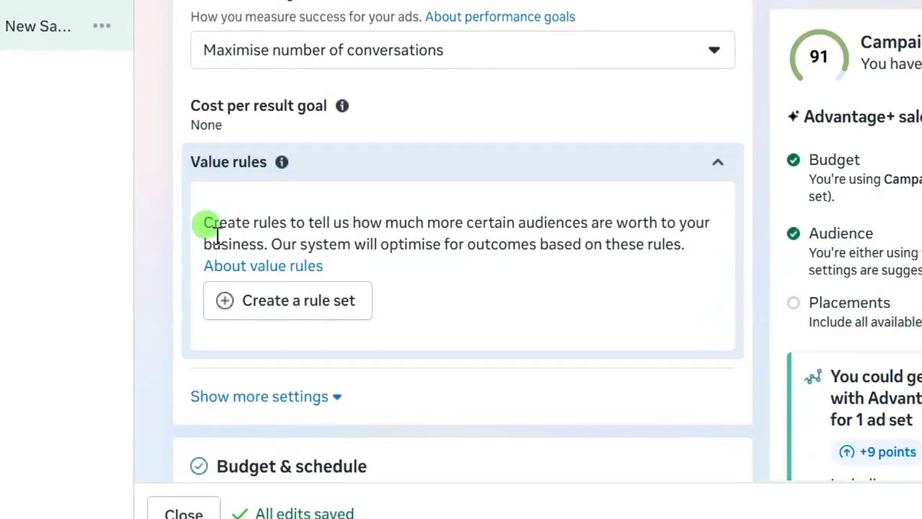
{"action": "scroll", "coordinate": [206, 274], "scroll_direction": "down", "scroll_amount": 6}
Change the ad set's daily budget to ₦10,000.00
{"action": "scroll", "coordinate": [216, 195], "scroll_direction": "up", "scroll_amount": 2}
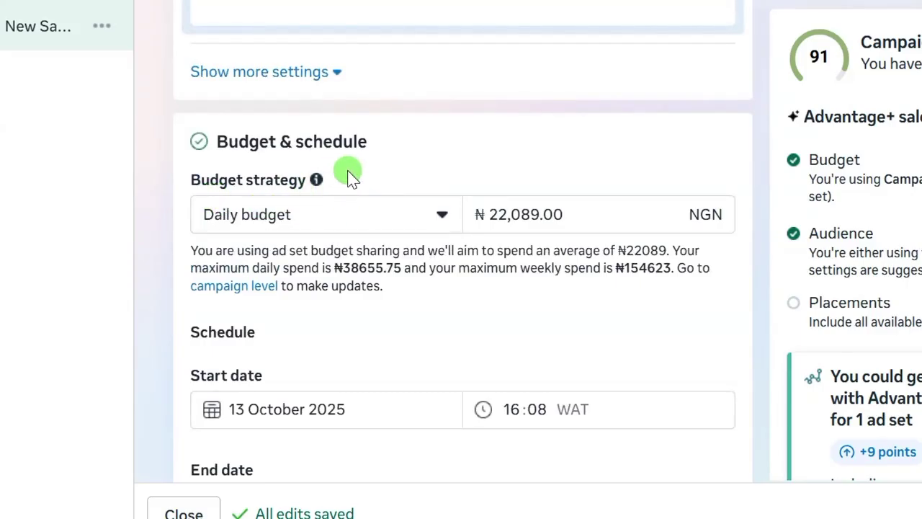
{"action": "left_click", "coordinate": [538, 219]}
{"action": "left_click_drag", "start_coordinate": [539, 218], "coordinate": [501, 220]}
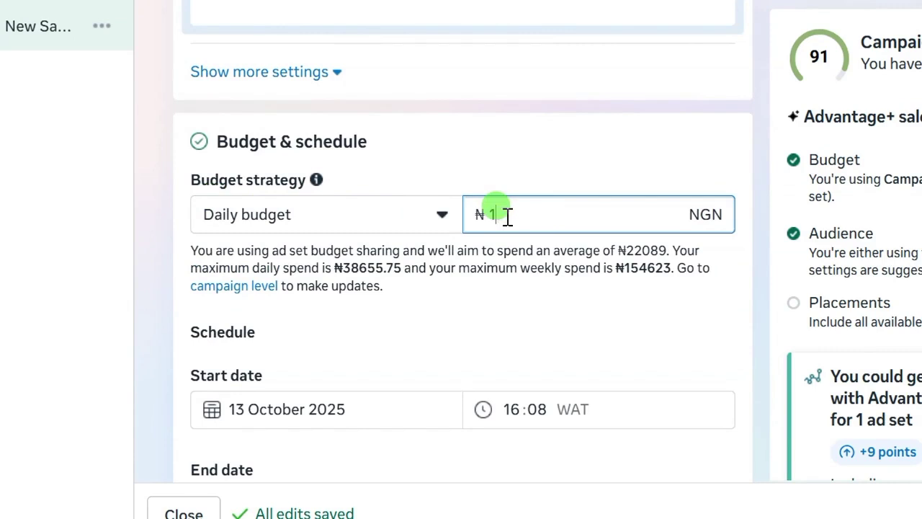
{"action": "type", "text": "10,000"}
{"action": "key", "text": "Tab"}
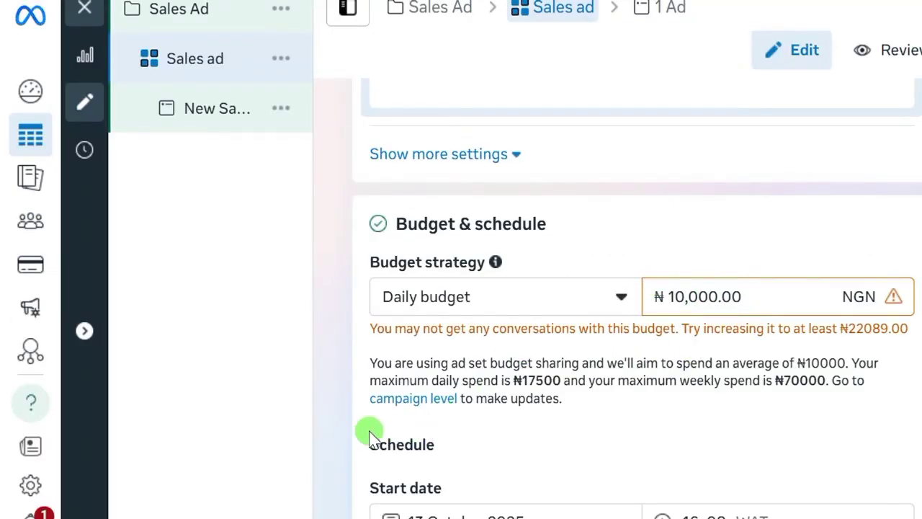
{"action": "scroll", "coordinate": [524, 404], "scroll_direction": "down", "scroll_amount": 3}
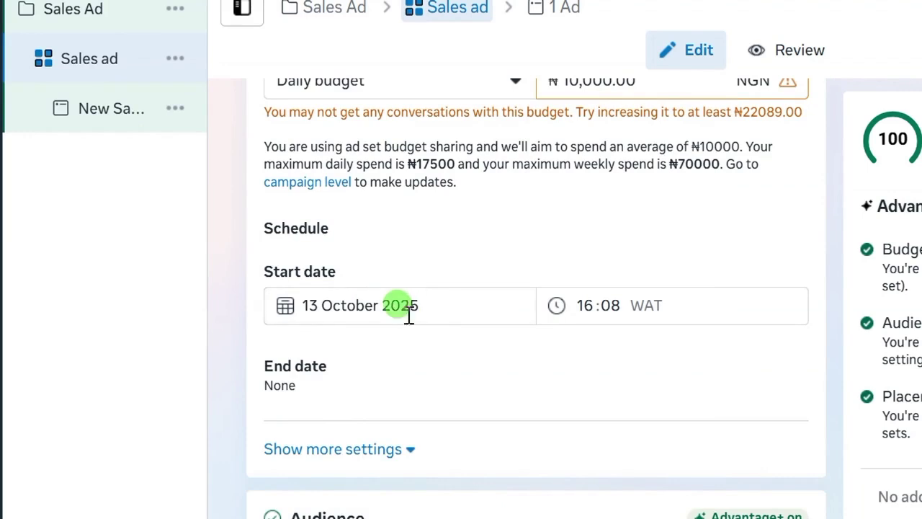
Tick Set an end date in the schedule, leaving the date blank and end time 00:00 WAT
{"action": "scroll", "coordinate": [388, 345], "scroll_direction": "down", "scroll_amount": 2}
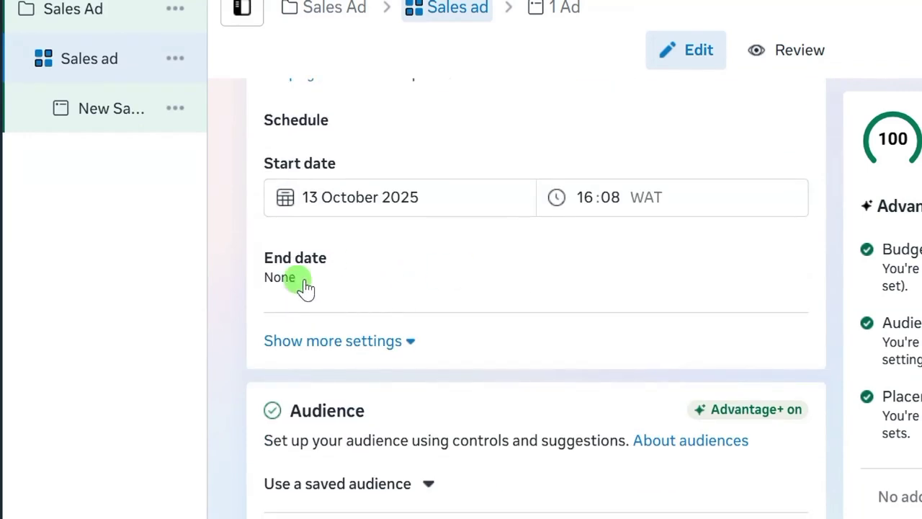
{"action": "left_click", "coordinate": [343, 340]}
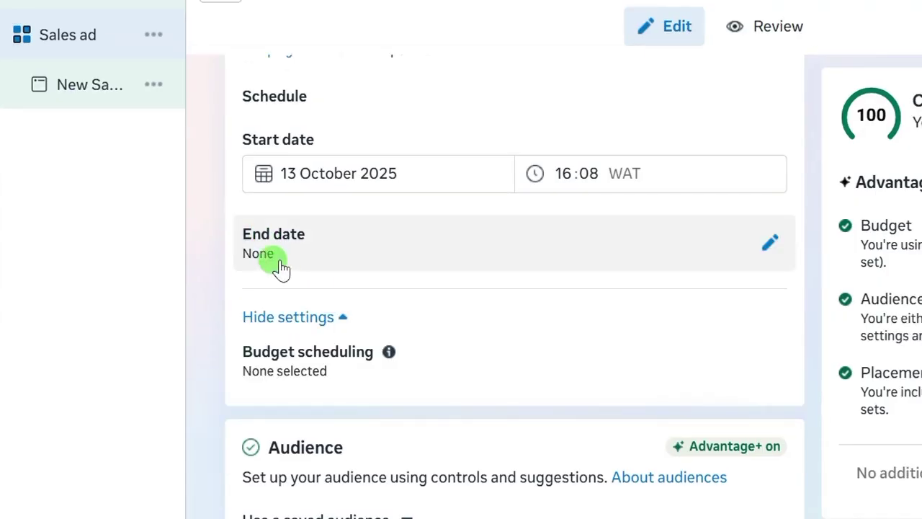
{"action": "left_click", "coordinate": [766, 248]}
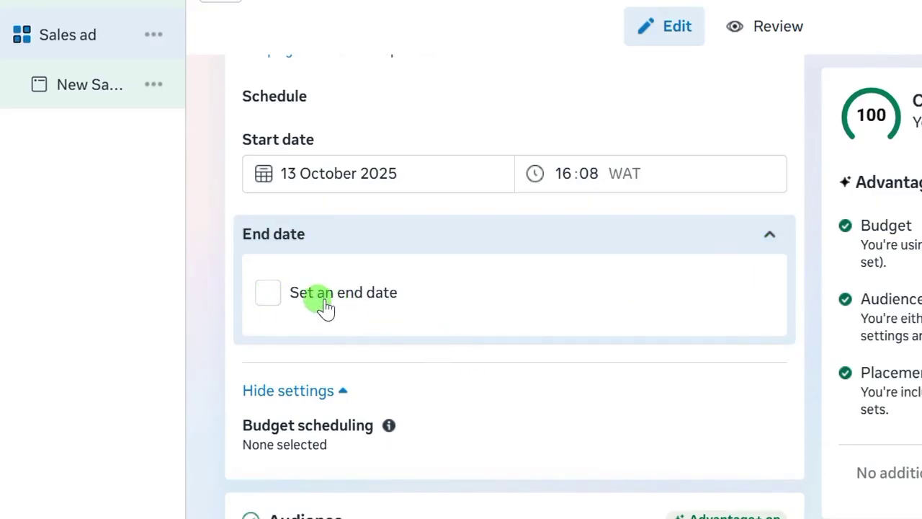
{"action": "left_click", "coordinate": [267, 298]}
{"action": "left_click", "coordinate": [288, 350]}
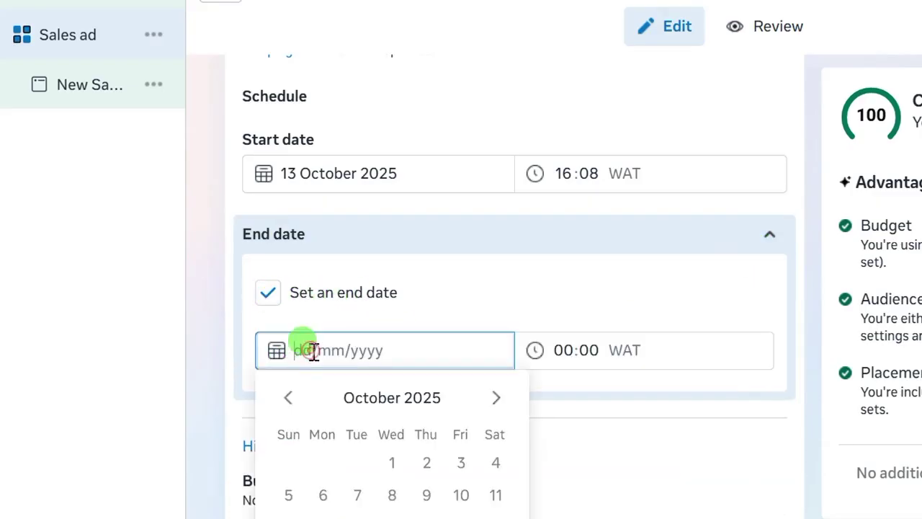
{"action": "scroll", "coordinate": [361, 447], "scroll_direction": "down", "scroll_amount": 1}
{"action": "scroll", "coordinate": [403, 450], "scroll_direction": "down", "scroll_amount": 1}
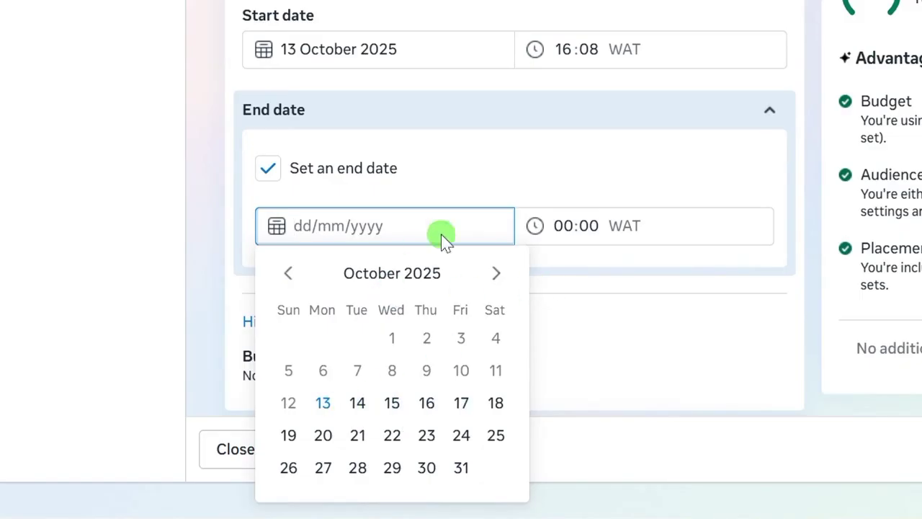
{"action": "left_click", "coordinate": [557, 225]}
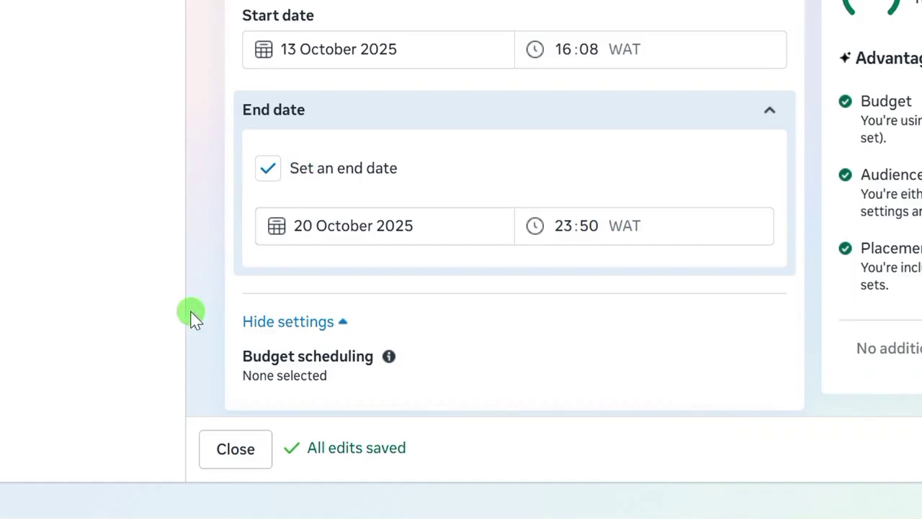
{"action": "scroll", "coordinate": [211, 319], "scroll_direction": "down", "scroll_amount": 3}
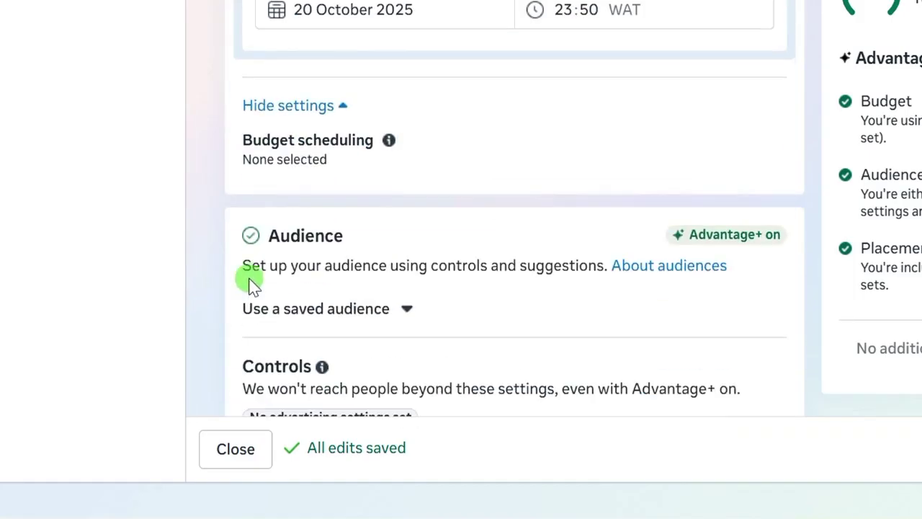
{"action": "scroll", "coordinate": [226, 181], "scroll_direction": "down", "scroll_amount": 2}
{"action": "scroll", "coordinate": [302, 123], "scroll_direction": "down", "scroll_amount": 2}
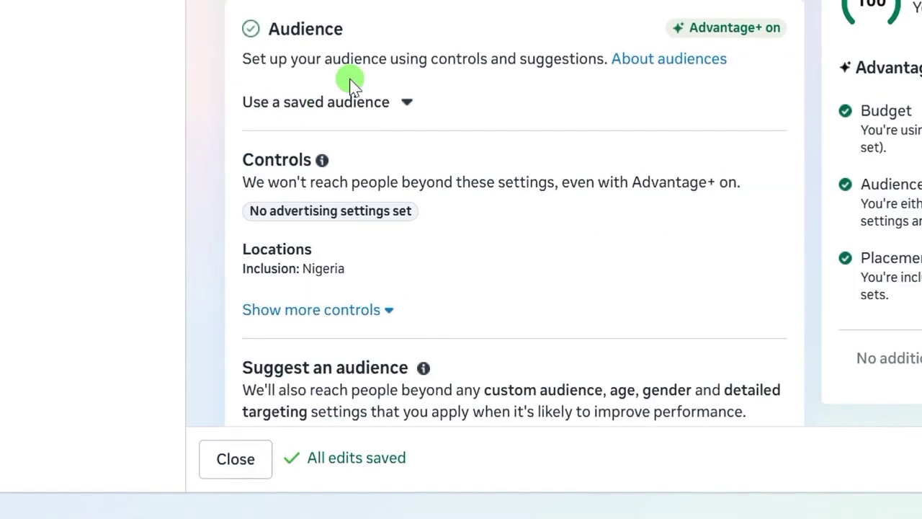
{"action": "scroll", "coordinate": [220, 216], "scroll_direction": "down", "scroll_amount": 2}
{"action": "scroll", "coordinate": [222, 210], "scroll_direction": "up", "scroll_amount": 1}
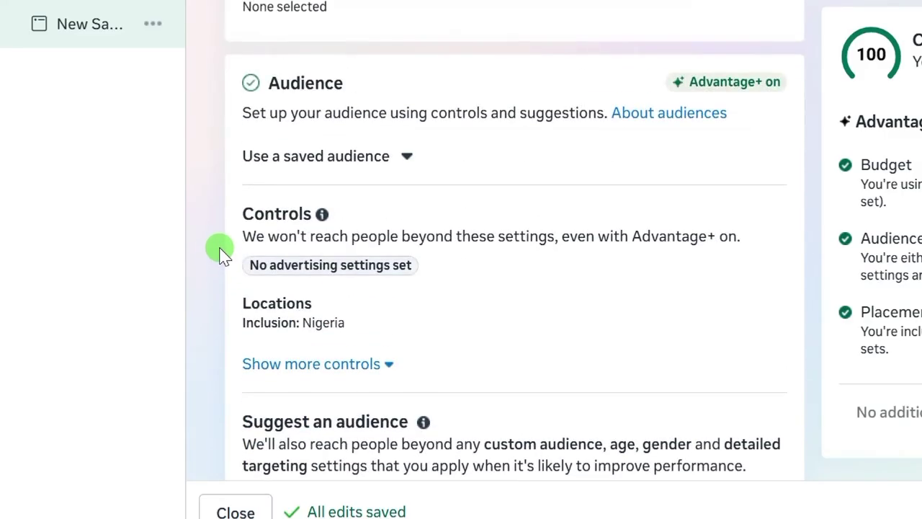
{"action": "scroll", "coordinate": [221, 249], "scroll_direction": "down", "scroll_amount": 2}
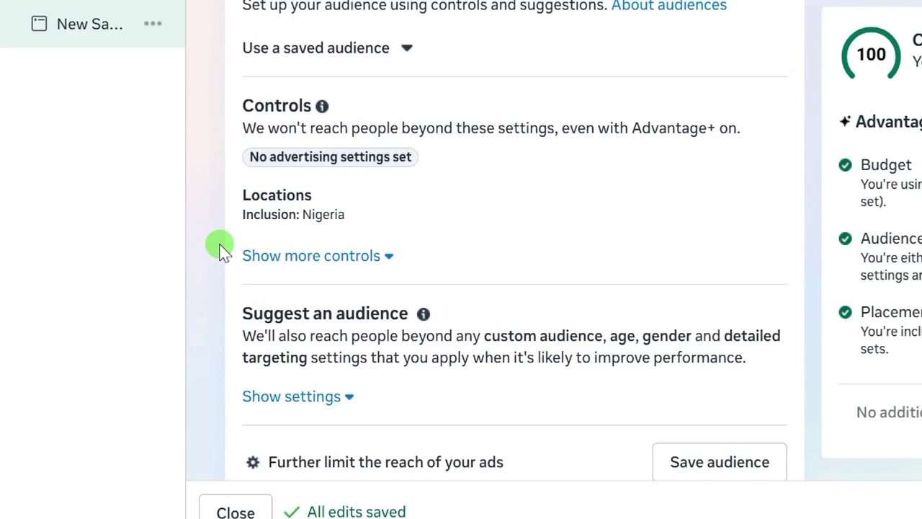
{"action": "scroll", "coordinate": [220, 249], "scroll_direction": "up", "scroll_amount": 2}
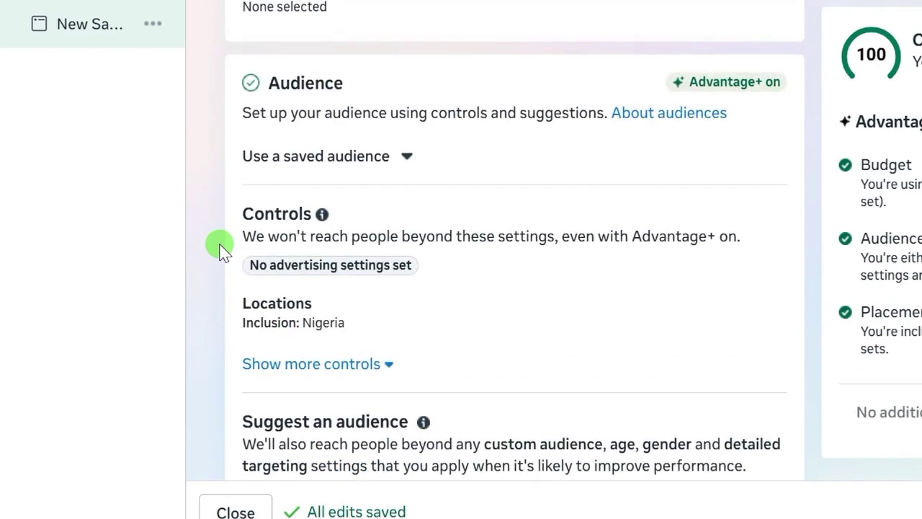
{"action": "scroll", "coordinate": [220, 249], "scroll_direction": "down", "scroll_amount": 2}
{"action": "scroll", "coordinate": [220, 251], "scroll_direction": "up", "scroll_amount": 2}
{"action": "scroll", "coordinate": [218, 243], "scroll_direction": "down", "scroll_amount": 2}
{"action": "scroll", "coordinate": [218, 244], "scroll_direction": "up", "scroll_amount": 2}
{"action": "scroll", "coordinate": [218, 245], "scroll_direction": "down", "scroll_amount": 2}
{"action": "scroll", "coordinate": [219, 245], "scroll_direction": "up", "scroll_amount": 2}
{"action": "scroll", "coordinate": [218, 244], "scroll_direction": "down", "scroll_amount": 4}
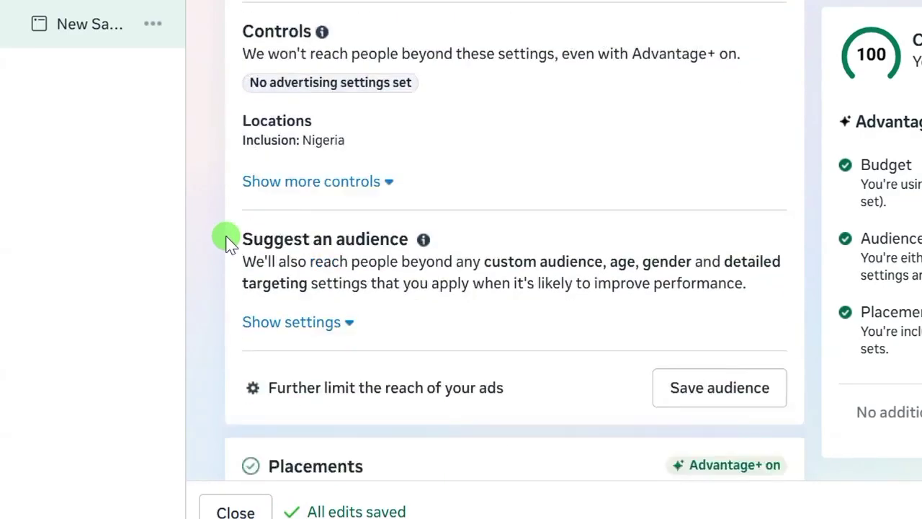
{"action": "scroll", "coordinate": [219, 249], "scroll_direction": "down", "scroll_amount": 2}
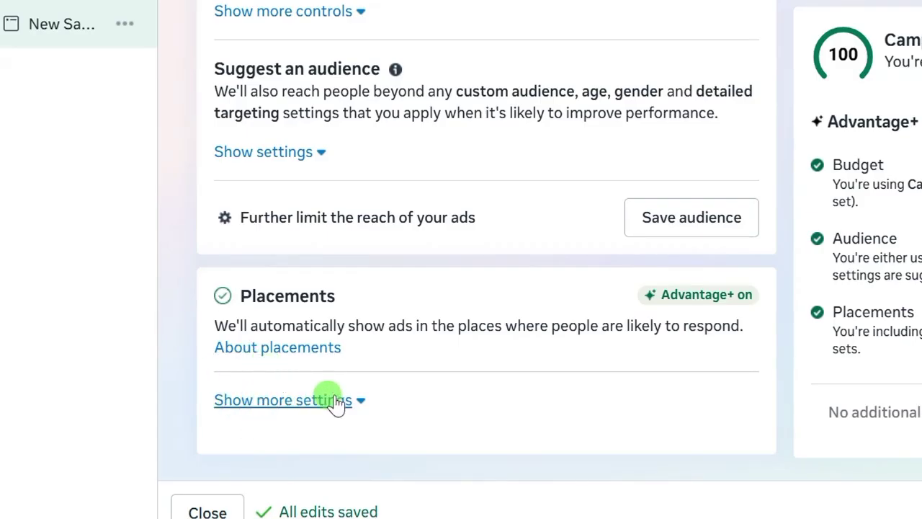
Show detailed placement settings and keep Devices set to All mobile devices
{"action": "left_click", "coordinate": [284, 403]}
{"action": "scroll", "coordinate": [329, 288], "scroll_direction": "down", "scroll_amount": 3}
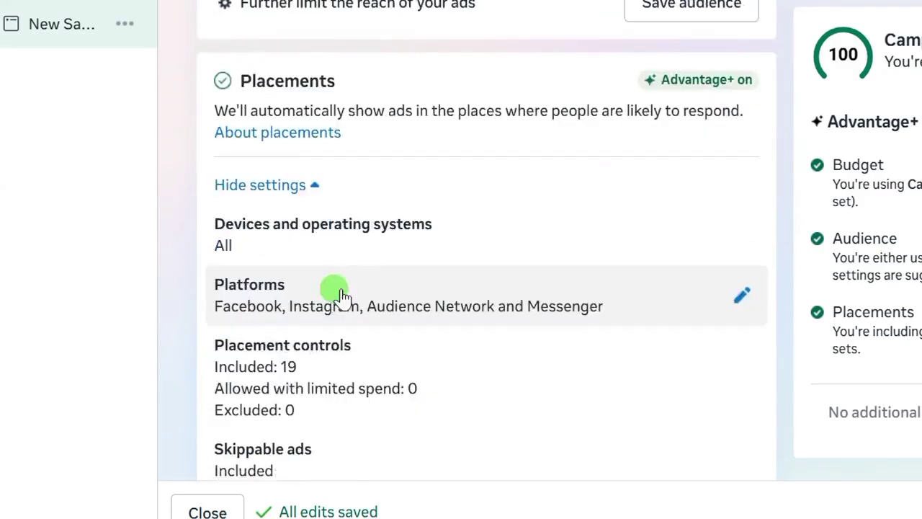
{"action": "scroll", "coordinate": [298, 362], "scroll_direction": "up", "scroll_amount": 2}
{"action": "scroll", "coordinate": [309, 329], "scroll_direction": "down", "scroll_amount": 2}
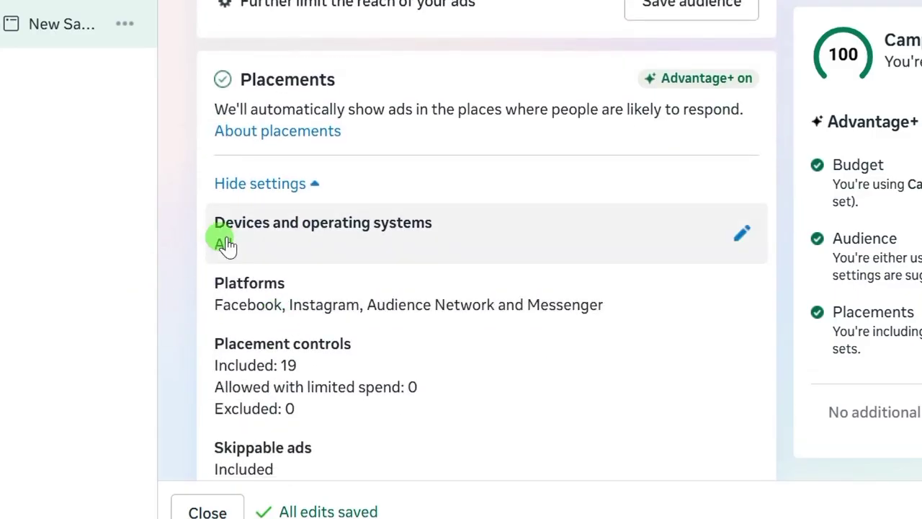
{"action": "left_click", "coordinate": [738, 238]}
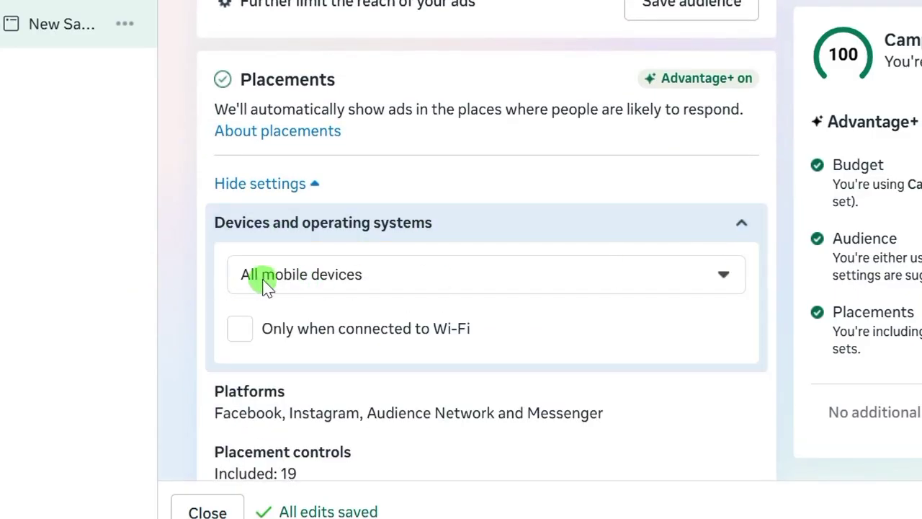
{"action": "left_click", "coordinate": [723, 275]}
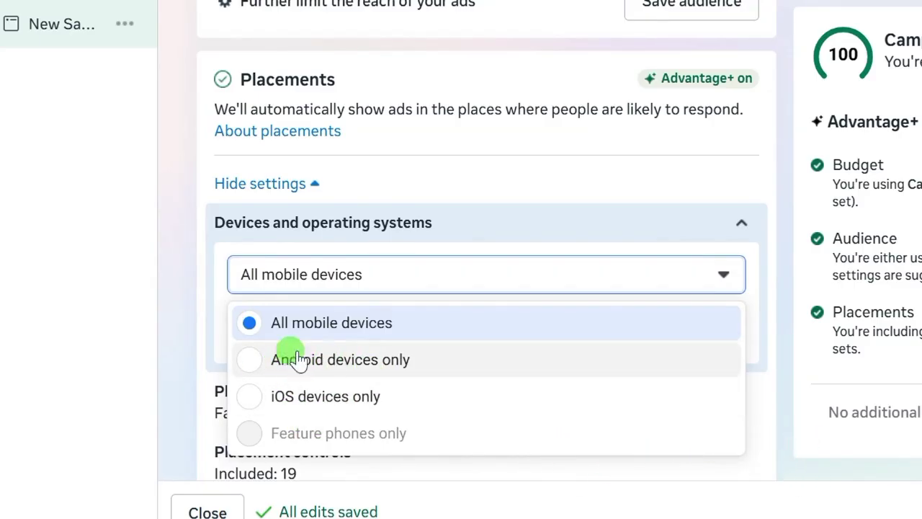
{"action": "left_click", "coordinate": [236, 328]}
{"action": "scroll", "coordinate": [207, 337], "scroll_direction": "down", "scroll_amount": 2}
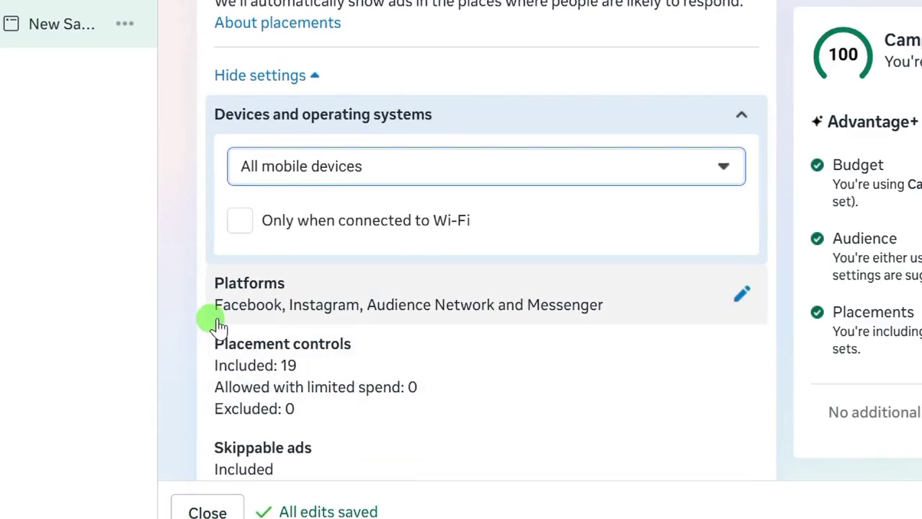
Untick Instagram, Messenger and Audience Network so placements run on Facebook only
{"action": "scroll", "coordinate": [216, 324], "scroll_direction": "down", "scroll_amount": 2}
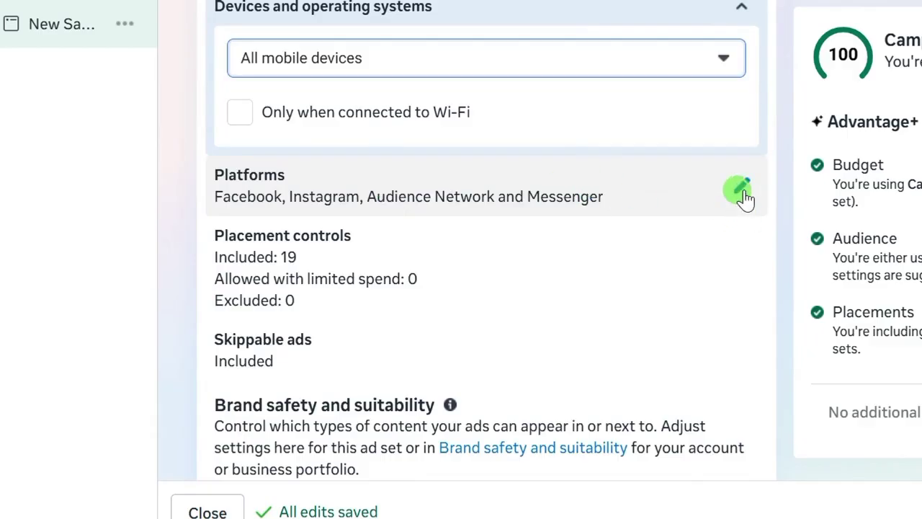
{"action": "left_click", "coordinate": [742, 190]}
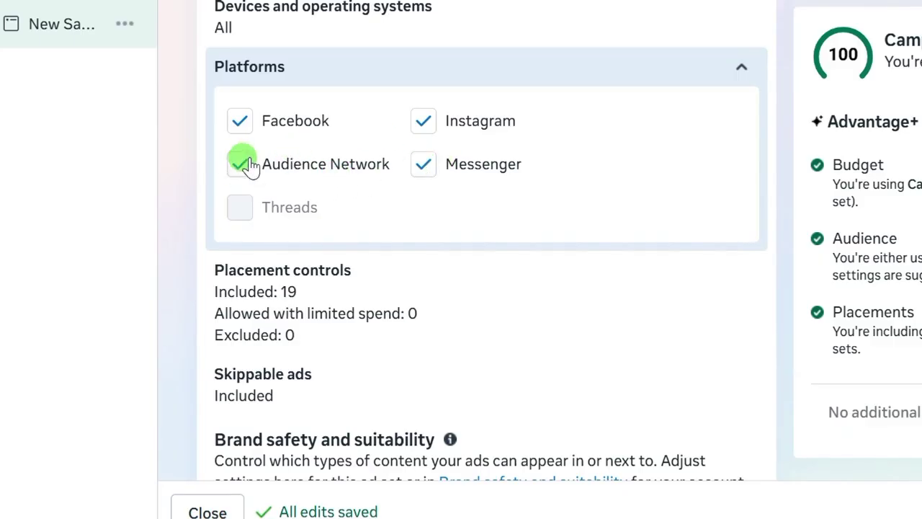
{"action": "left_click", "coordinate": [425, 123]}
{"action": "scroll", "coordinate": [428, 140], "scroll_direction": "up", "scroll_amount": 3}
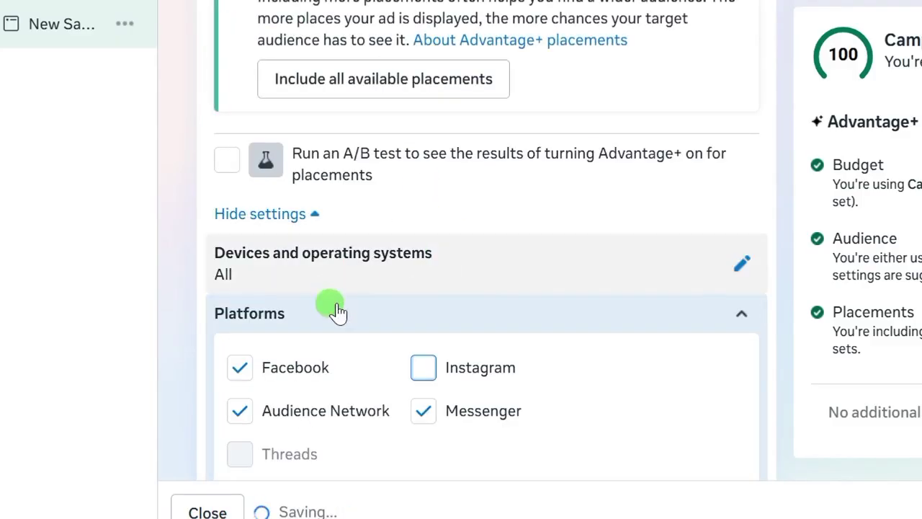
{"action": "scroll", "coordinate": [195, 385], "scroll_direction": "down", "scroll_amount": 2}
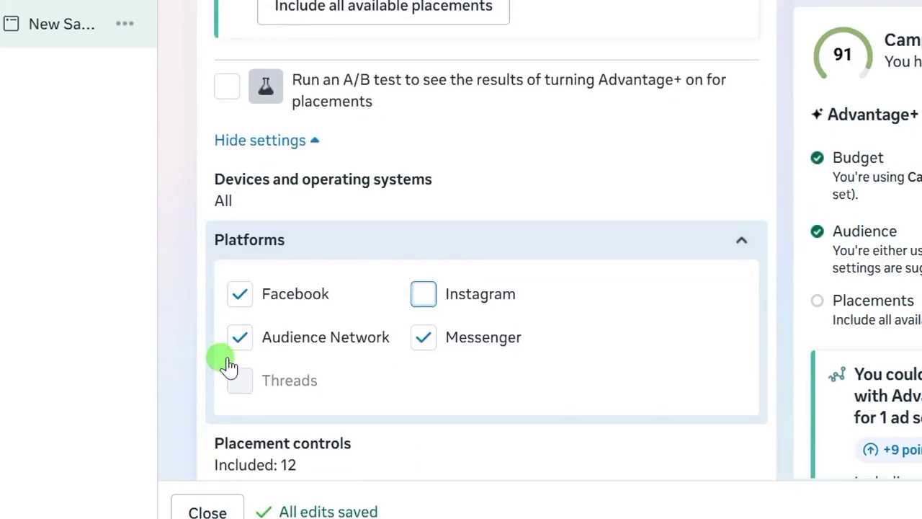
{"action": "scroll", "coordinate": [209, 353], "scroll_direction": "down", "scroll_amount": 2}
{"action": "left_click", "coordinate": [423, 229]}
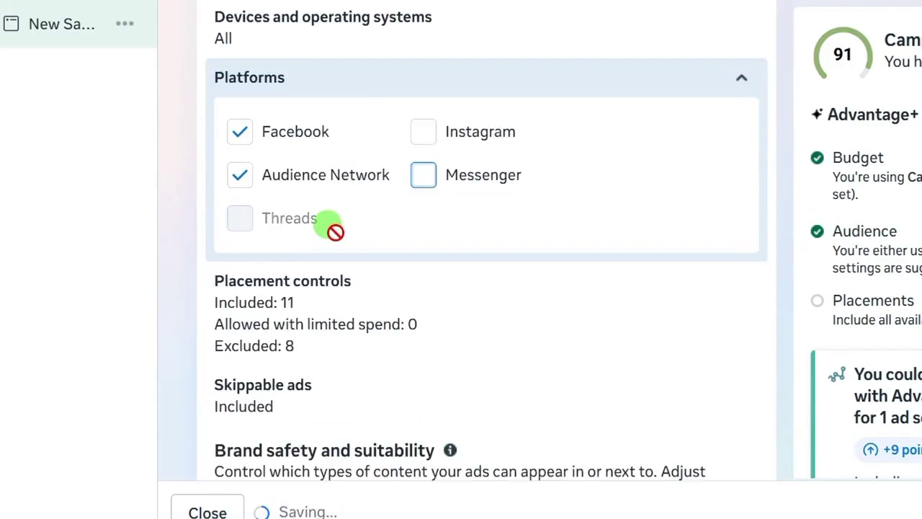
{"action": "left_click", "coordinate": [240, 229]}
{"action": "scroll", "coordinate": [216, 267], "scroll_direction": "down", "scroll_amount": 3}
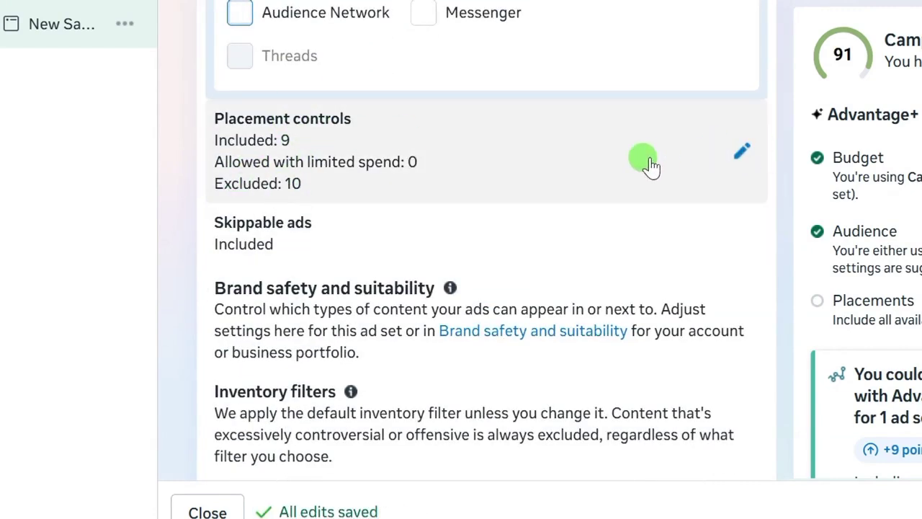
{"action": "scroll", "coordinate": [216, 237], "scroll_direction": "down", "scroll_amount": 4}
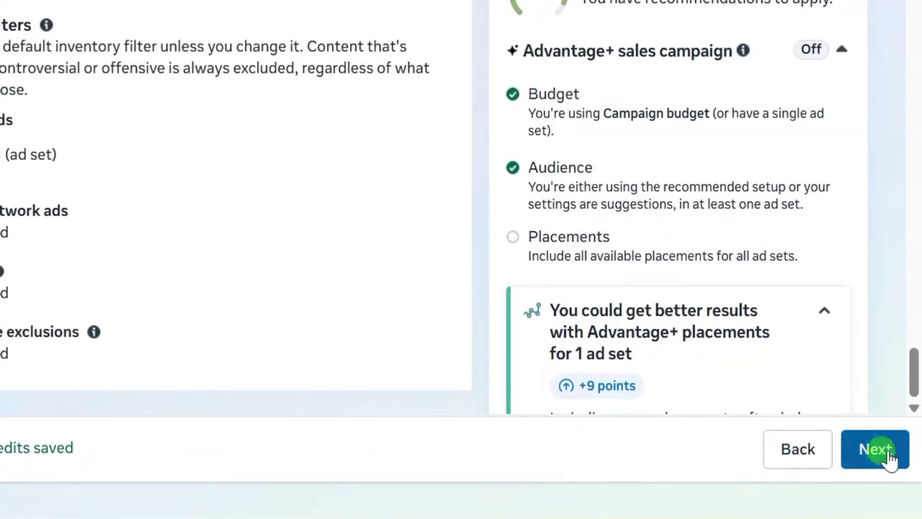
{"action": "left_click", "coordinate": [874, 451]}
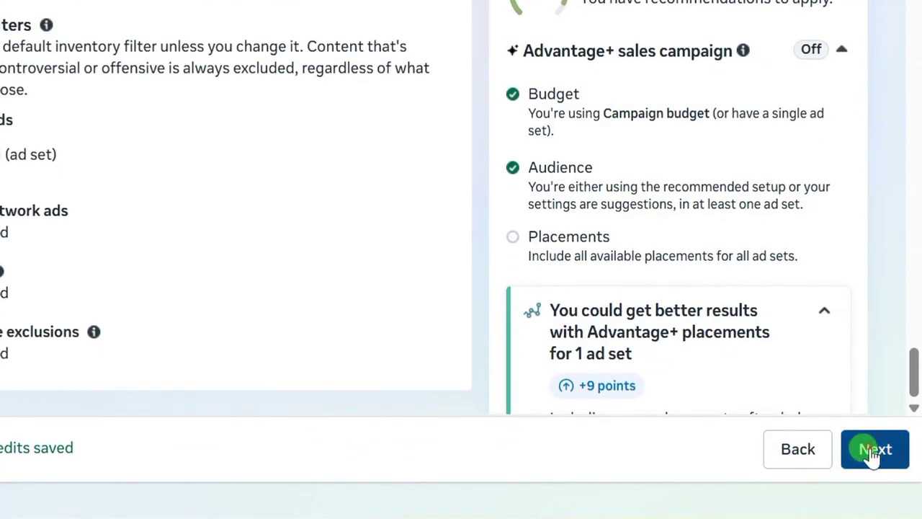
{"action": "left_click", "coordinate": [287, 160]}
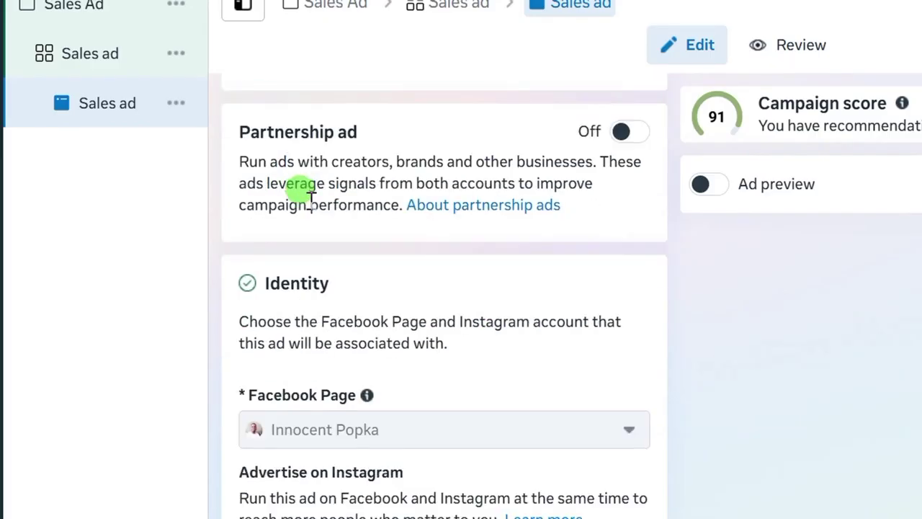
{"action": "scroll", "coordinate": [306, 209], "scroll_direction": "down", "scroll_amount": 2}
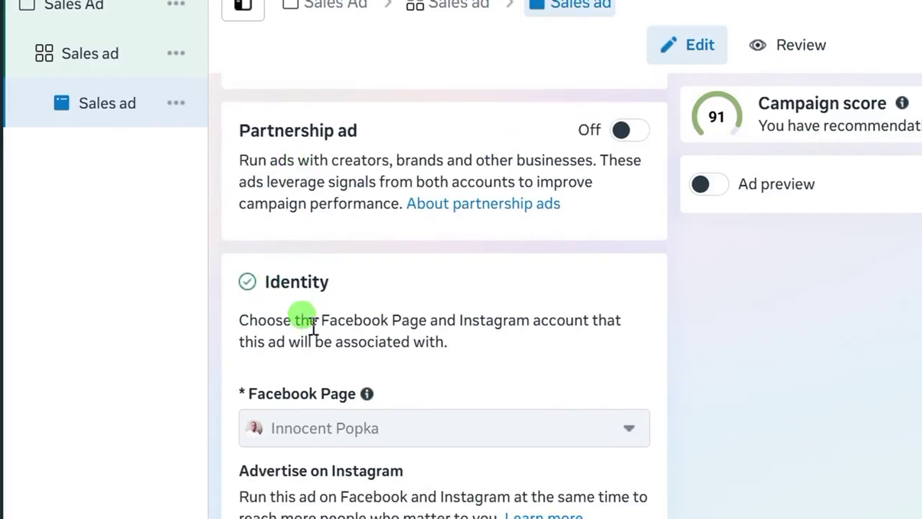
{"action": "scroll", "coordinate": [308, 319], "scroll_direction": "down", "scroll_amount": 2}
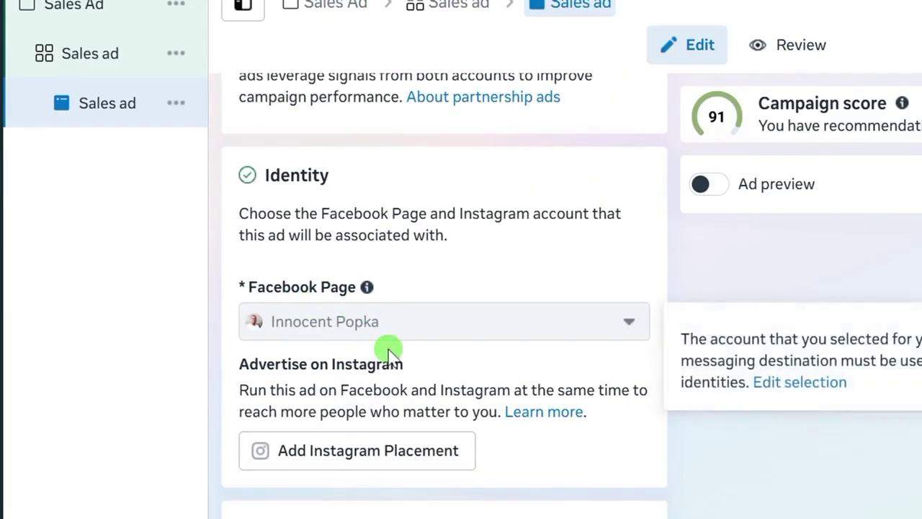
{"action": "scroll", "coordinate": [360, 342], "scroll_direction": "down", "scroll_amount": 2}
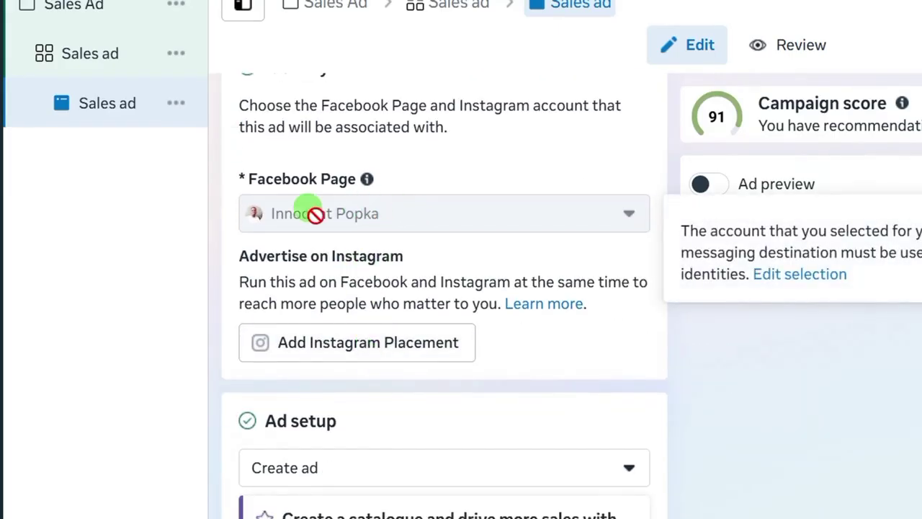
{"action": "scroll", "coordinate": [338, 203], "scroll_direction": "down", "scroll_amount": 4}
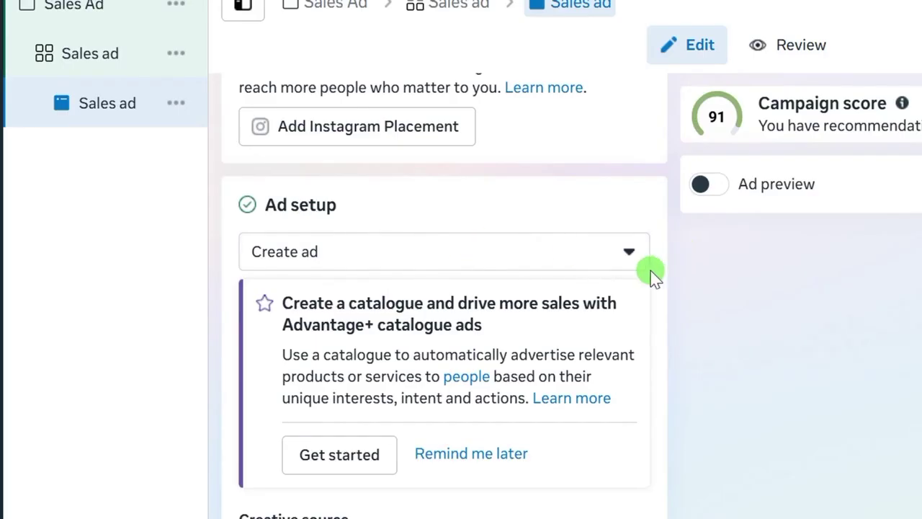
{"action": "scroll", "coordinate": [428, 288], "scroll_direction": "down", "scroll_amount": 2}
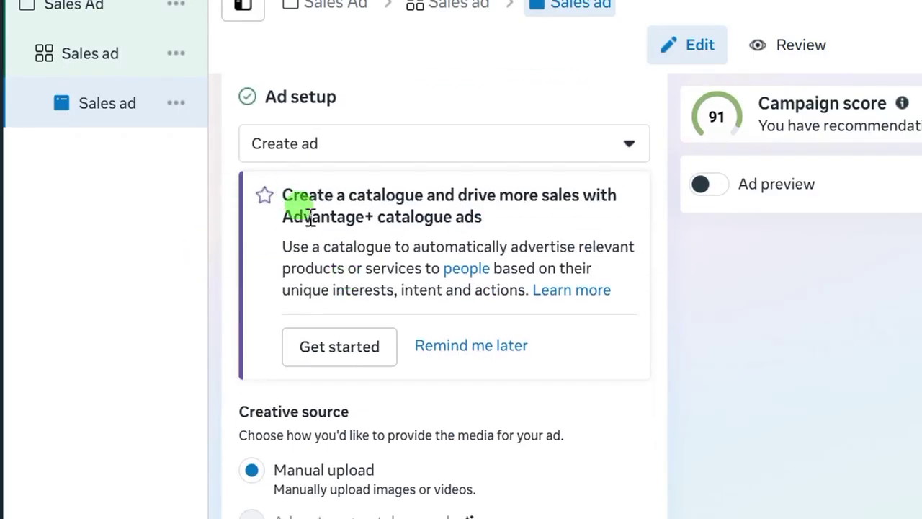
{"action": "scroll", "coordinate": [319, 237], "scroll_direction": "up", "scroll_amount": 2}
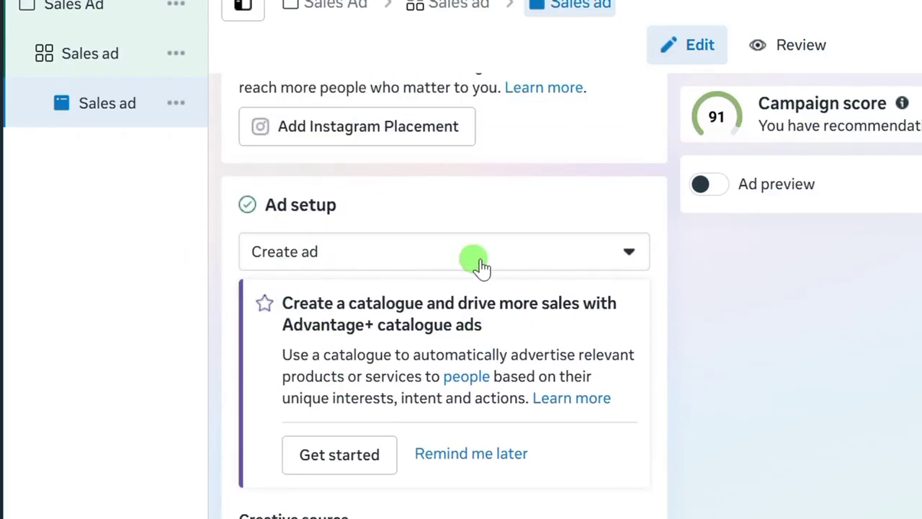
Change the Ad setup option to Boost content
{"action": "left_click", "coordinate": [629, 253]}
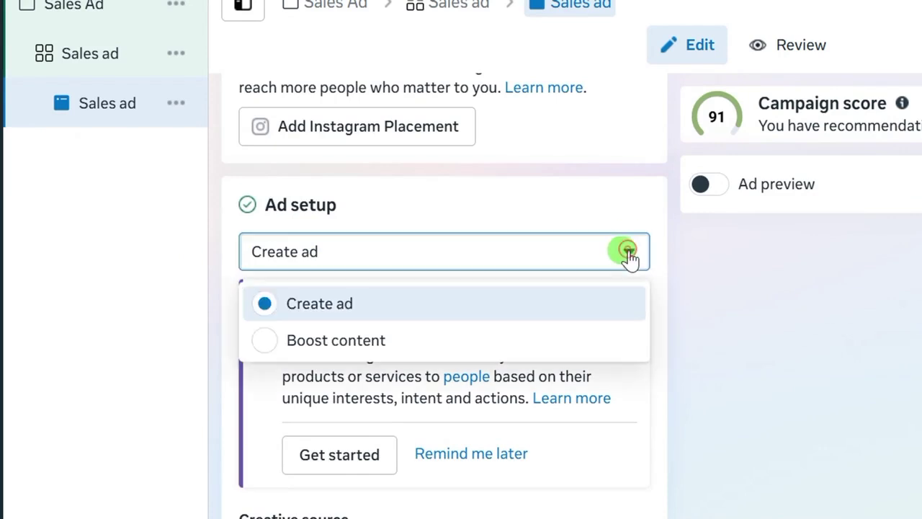
{"action": "left_click", "coordinate": [268, 352]}
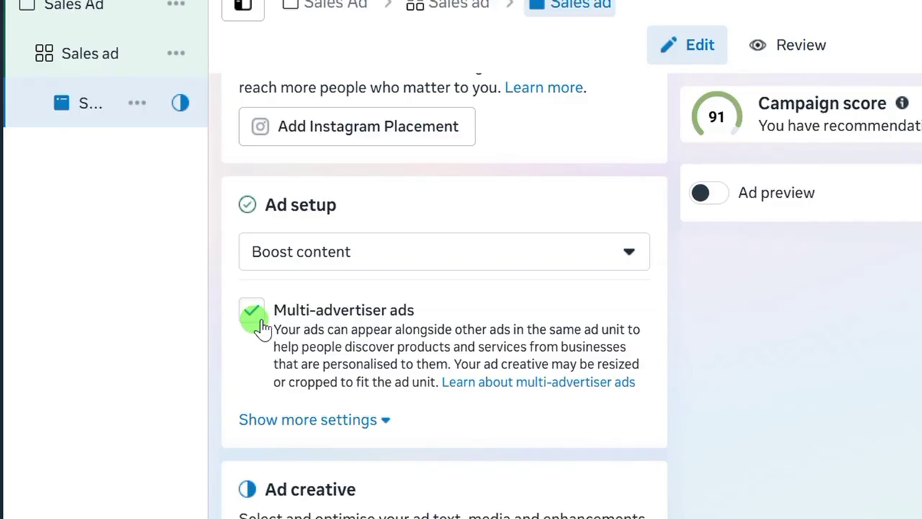
{"action": "scroll", "coordinate": [250, 319], "scroll_direction": "down", "scroll_amount": 5}
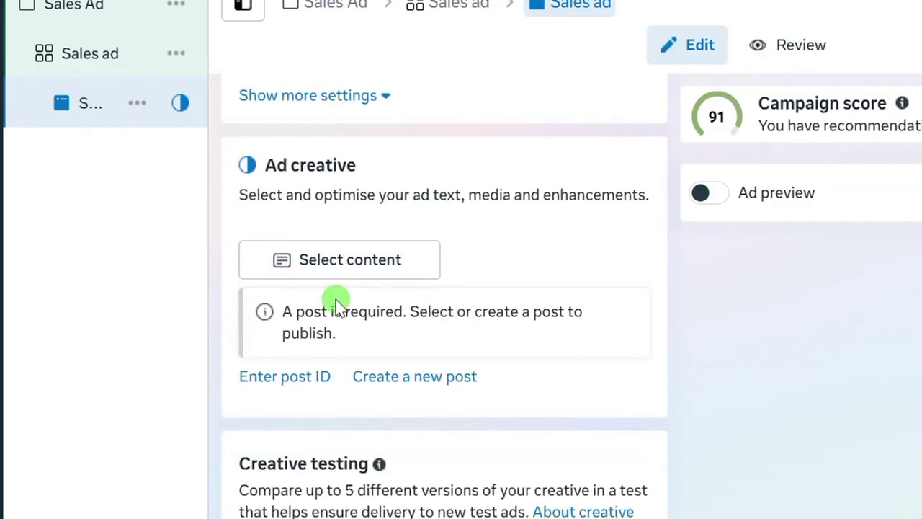
Pick the 'Ember months are here!' Facebook reel as the post to boost
{"action": "left_click", "coordinate": [331, 261]}
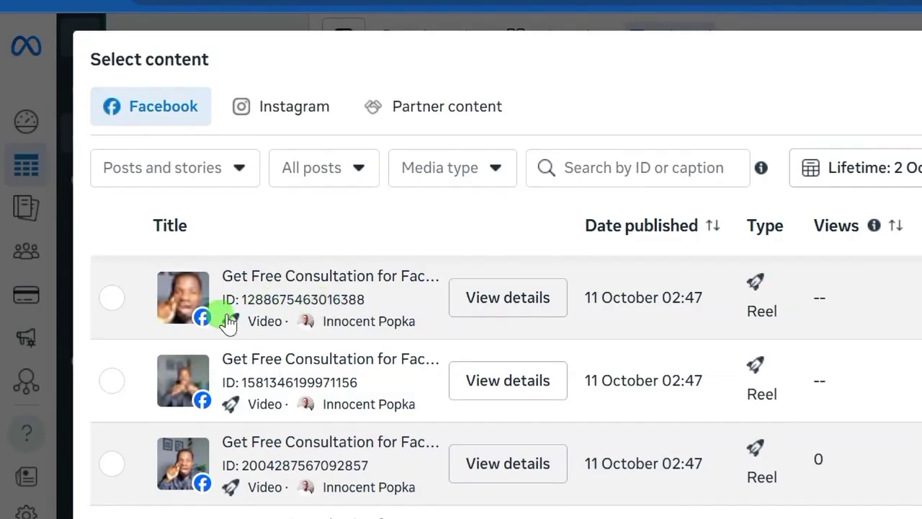
{"action": "left_click", "coordinate": [113, 299]}
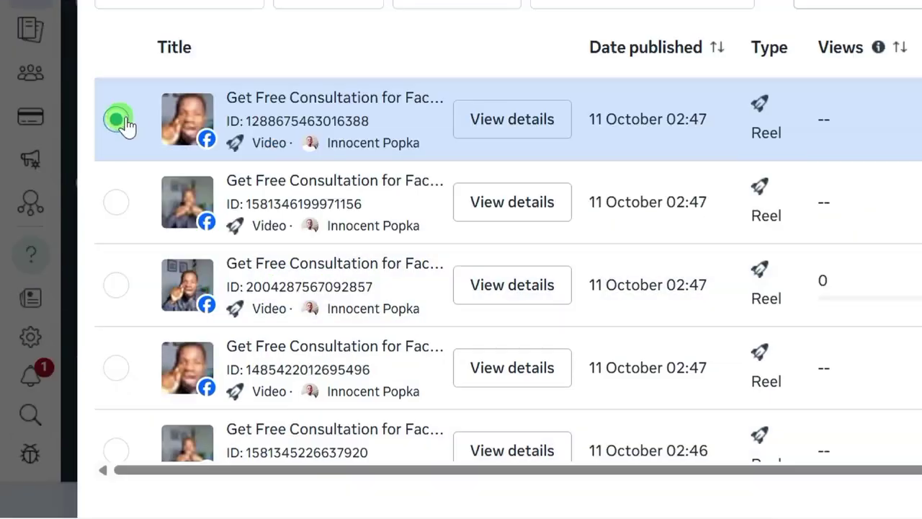
{"action": "scroll", "coordinate": [627, 237], "scroll_direction": "down", "scroll_amount": 5}
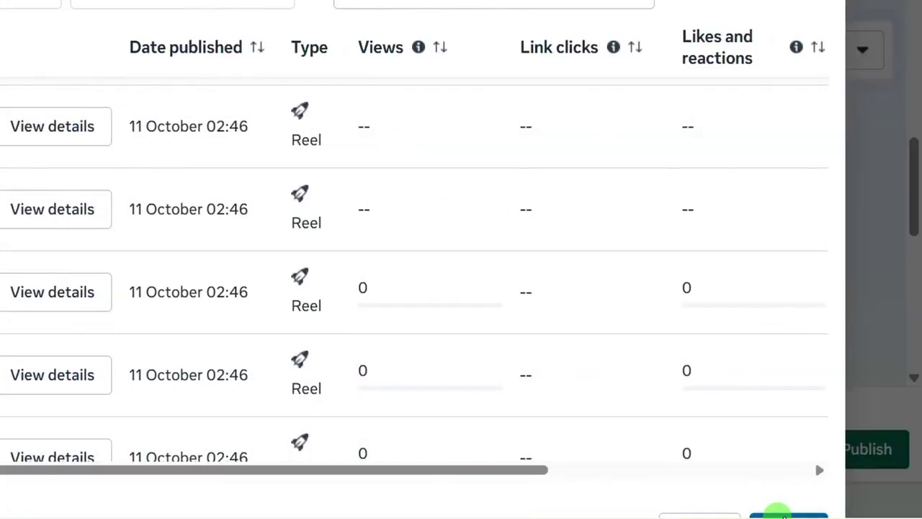
{"action": "left_click", "coordinate": [783, 516]}
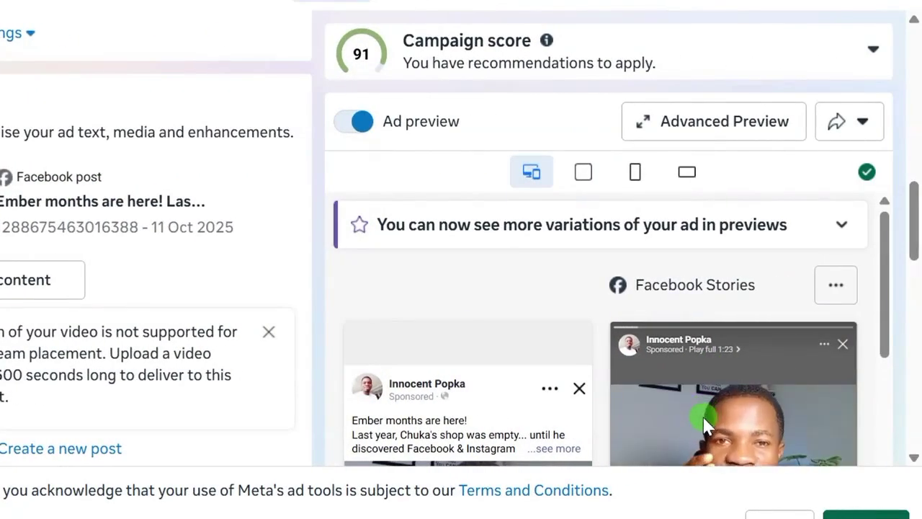
{"action": "scroll", "coordinate": [886, 375], "scroll_direction": "down", "scroll_amount": 3}
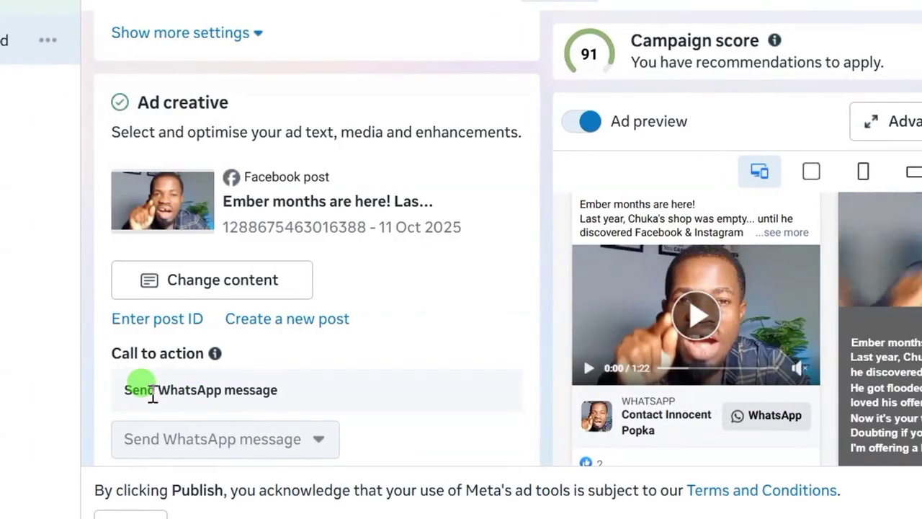
{"action": "scroll", "coordinate": [373, 395], "scroll_direction": "down", "scroll_amount": 3}
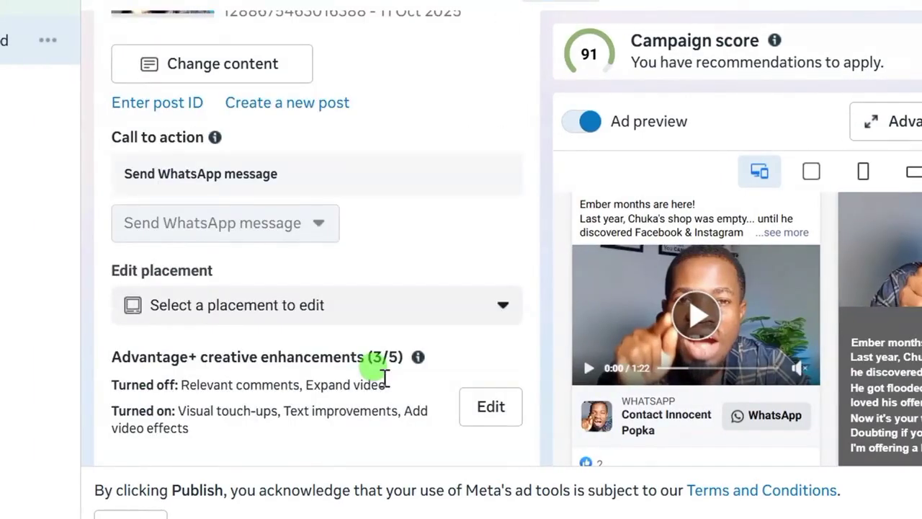
{"action": "scroll", "coordinate": [395, 376], "scroll_direction": "down", "scroll_amount": 2}
{"action": "scroll", "coordinate": [364, 380], "scroll_direction": "down", "scroll_amount": 6}
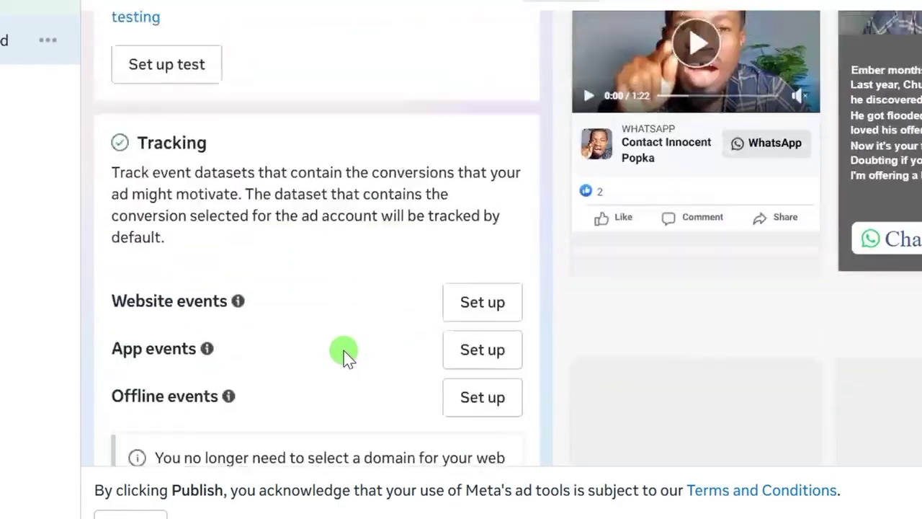
{"action": "scroll", "coordinate": [344, 354], "scroll_direction": "up", "scroll_amount": 5}
{"action": "scroll", "coordinate": [344, 352], "scroll_direction": "down", "scroll_amount": 8}
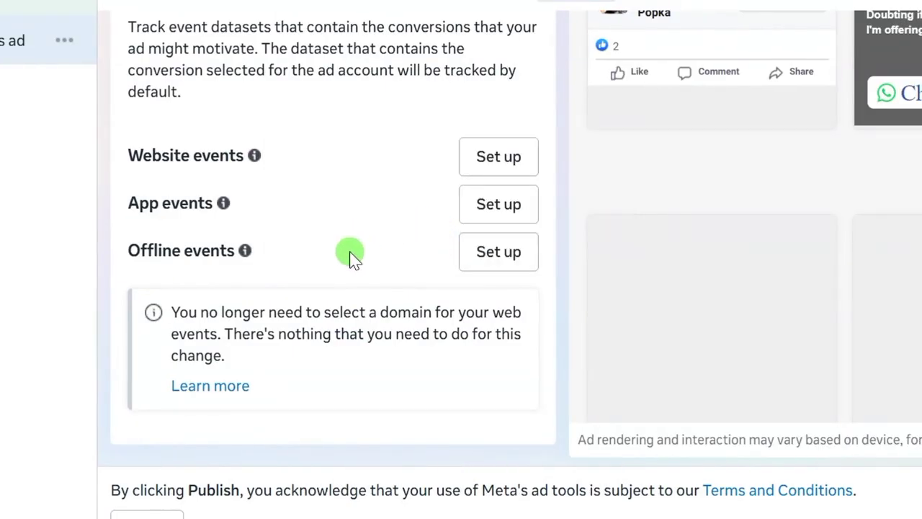
{"action": "scroll", "coordinate": [346, 288], "scroll_direction": "up", "scroll_amount": 2}
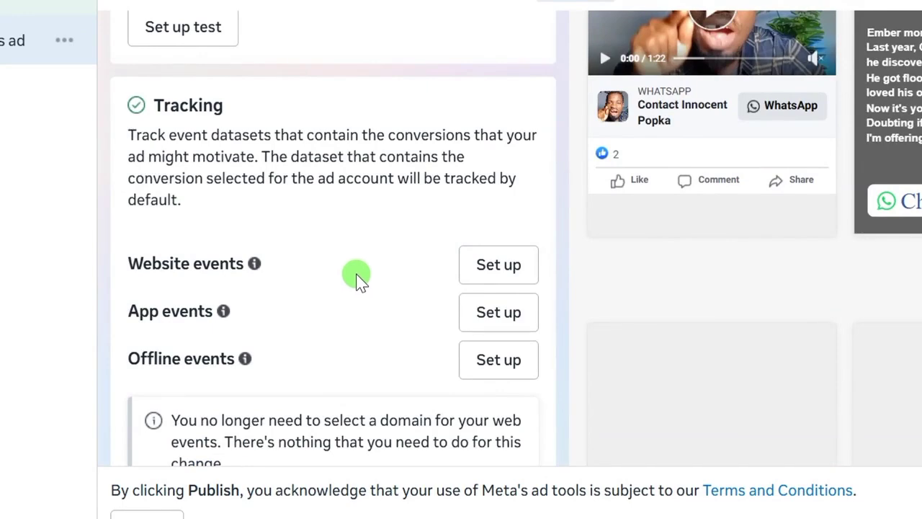
{"action": "scroll", "coordinate": [360, 278], "scroll_direction": "up", "scroll_amount": 4}
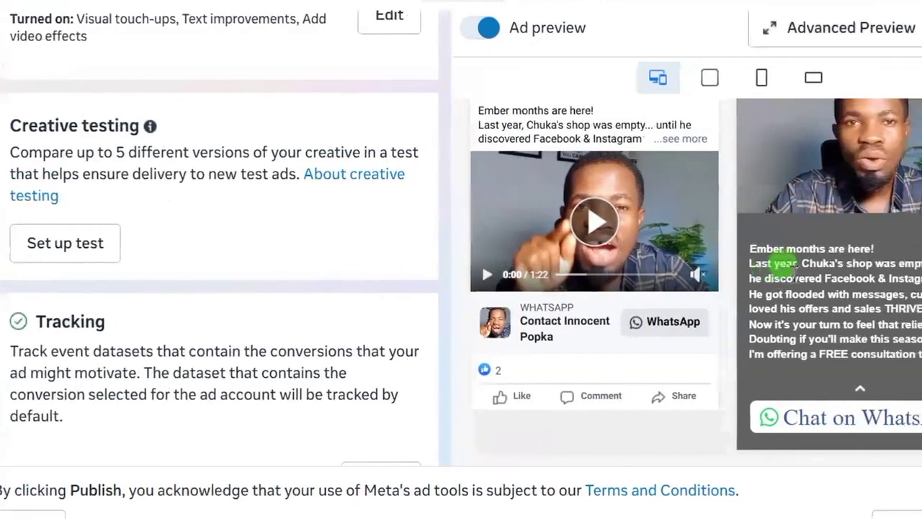
{"action": "scroll", "coordinate": [909, 333], "scroll_direction": "down", "scroll_amount": 5}
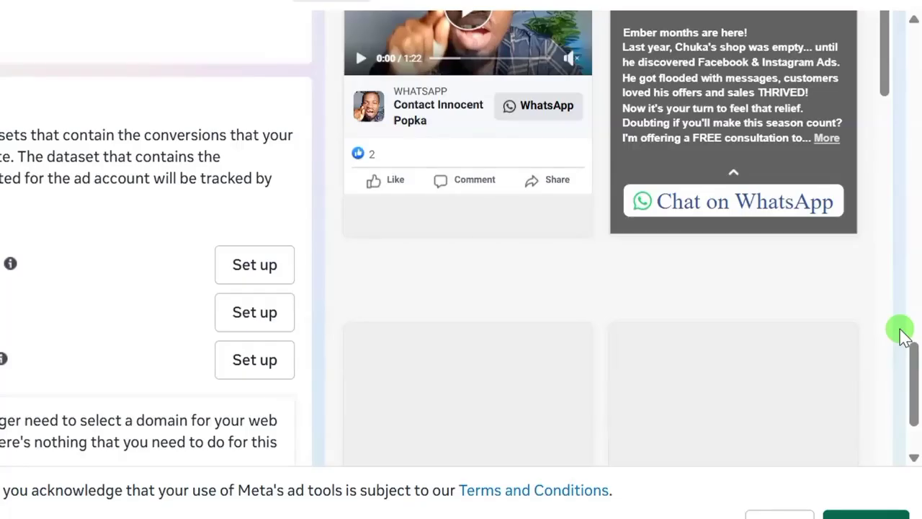
{"action": "scroll", "coordinate": [893, 333], "scroll_direction": "down", "scroll_amount": 5}
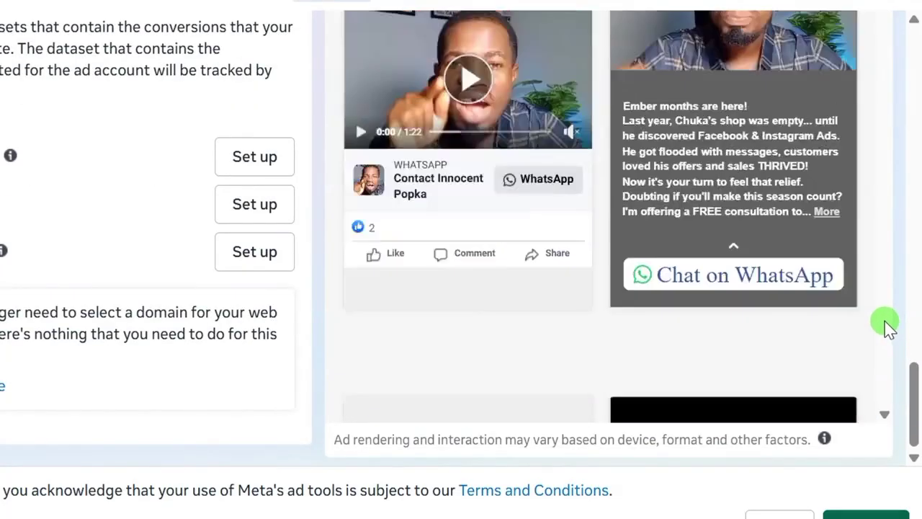
{"action": "scroll", "coordinate": [883, 306], "scroll_direction": "up", "scroll_amount": 6}
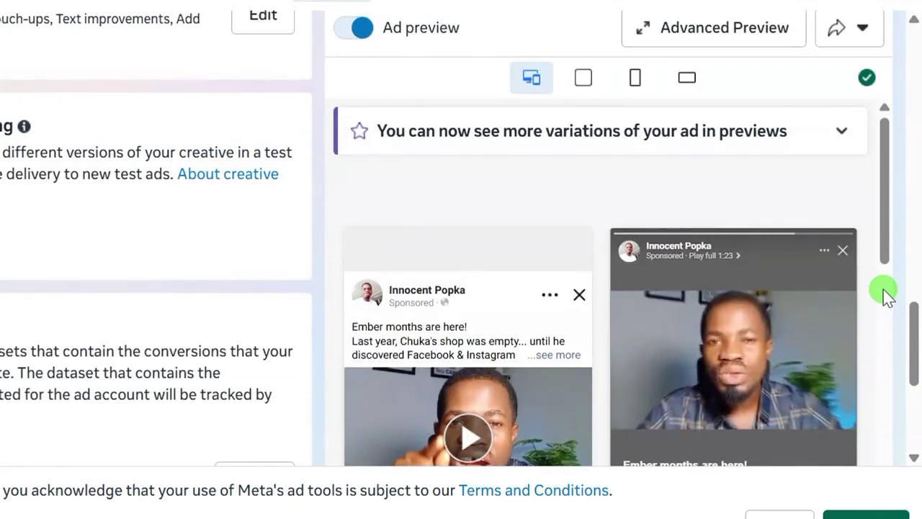
{"action": "scroll", "coordinate": [885, 305], "scroll_direction": "up", "scroll_amount": 2}
{"action": "scroll", "coordinate": [911, 299], "scroll_direction": "down", "scroll_amount": 3}
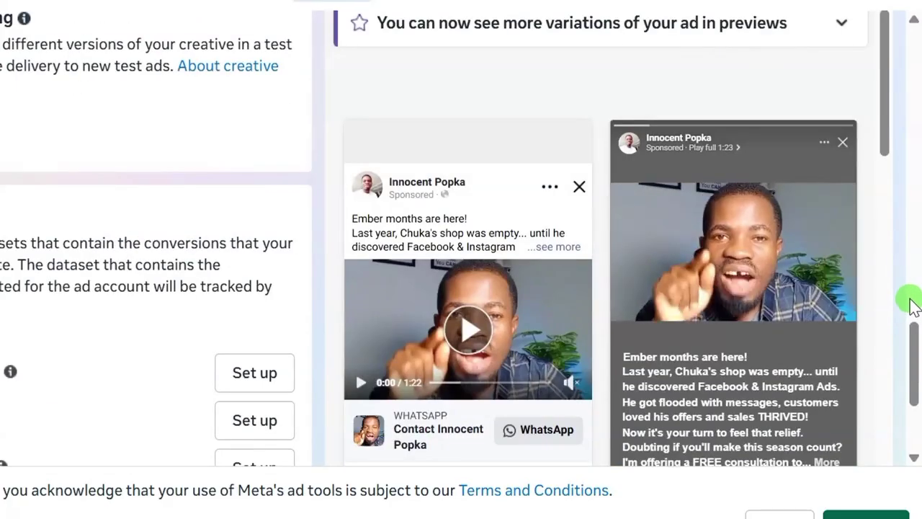
{"action": "scroll", "coordinate": [909, 302], "scroll_direction": "down", "scroll_amount": 3}
{"action": "scroll", "coordinate": [912, 306], "scroll_direction": "up", "scroll_amount": 1}
{"action": "scroll", "coordinate": [911, 306], "scroll_direction": "up", "scroll_amount": 2}
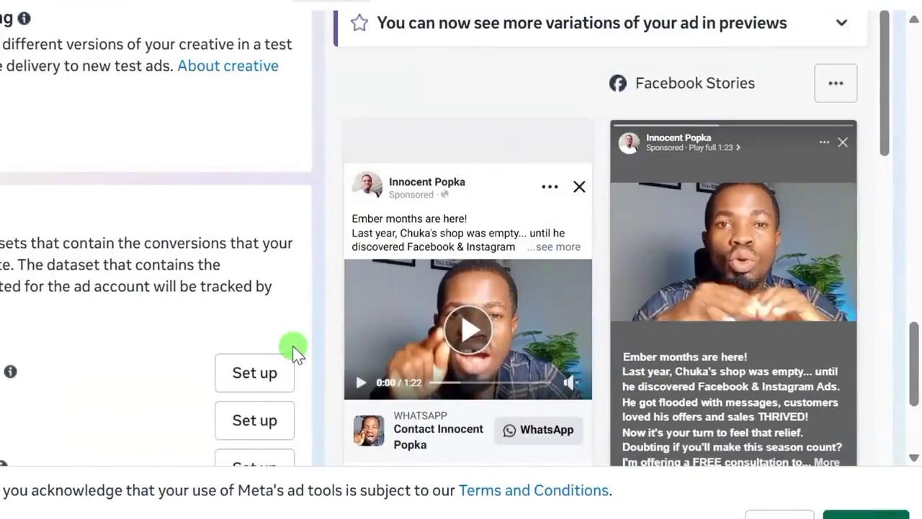
{"action": "scroll", "coordinate": [666, 140], "scroll_direction": "up", "scroll_amount": 3}
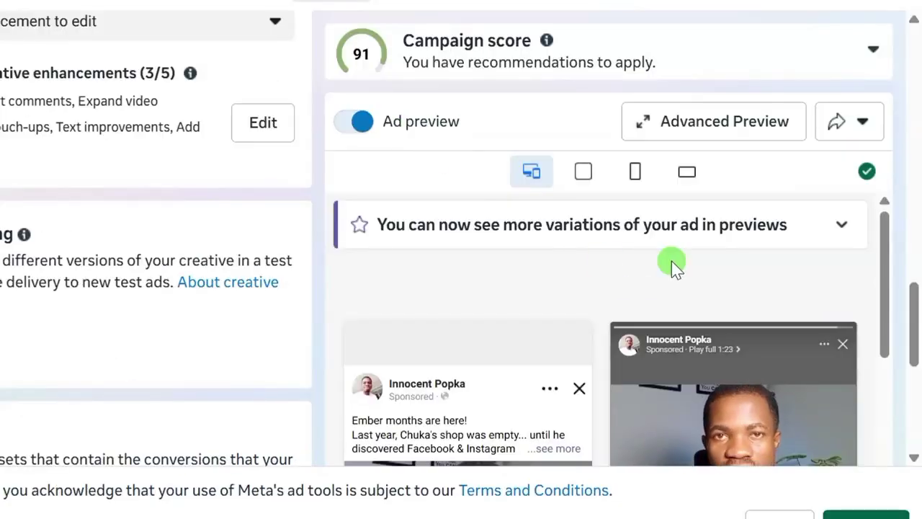
{"action": "scroll", "coordinate": [911, 332], "scroll_direction": "down", "scroll_amount": 5}
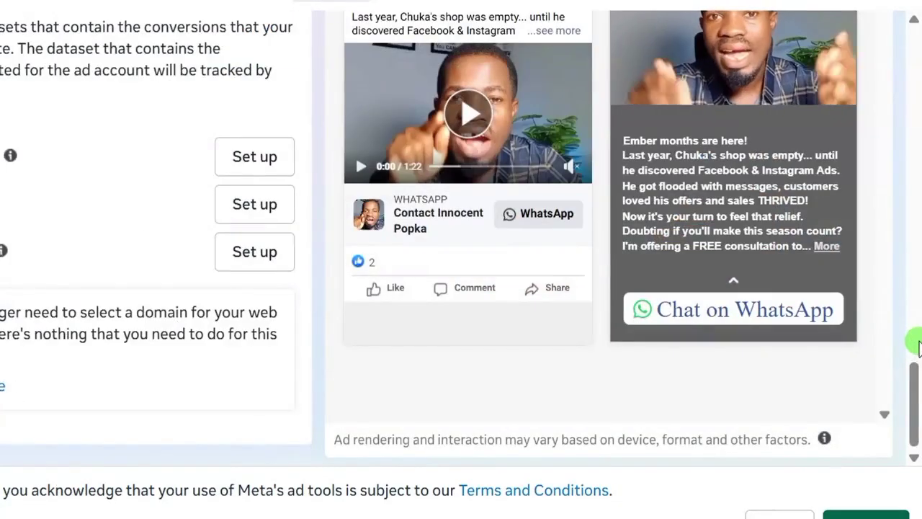